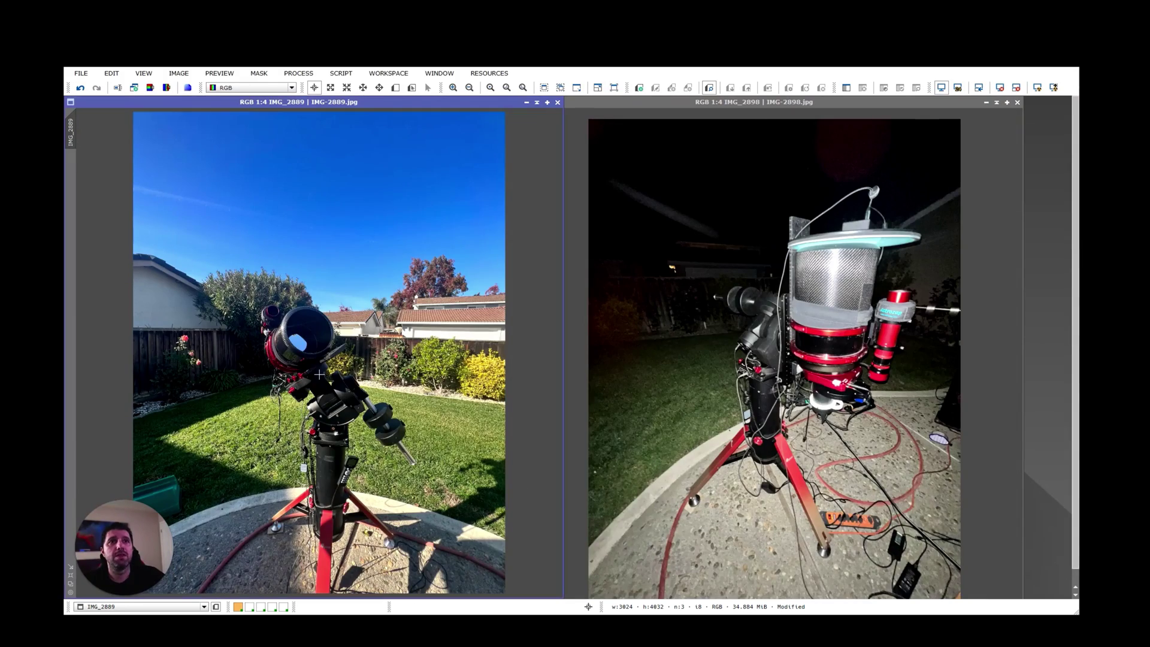
# Step: Zoom in on the SII stack of the Seagull Nebula
pyautogui.scroll(1, 319, 374)
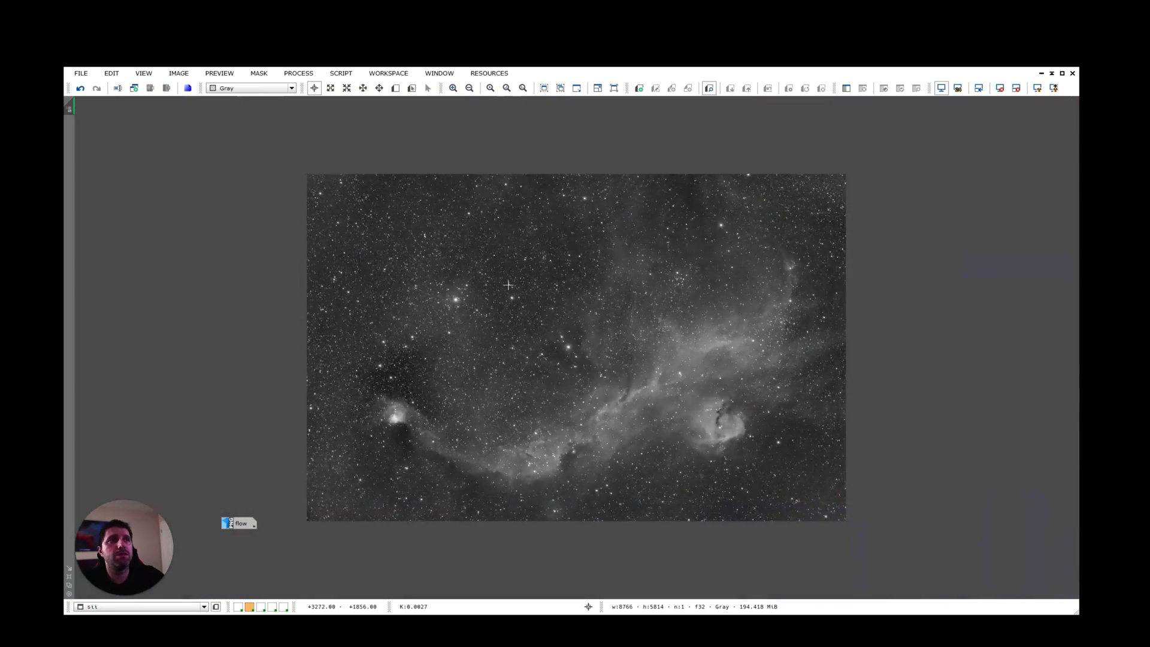
# Step: Move the flow image icon aside and restore the tiled narrowband stack windows
pyautogui.scroll(3, 508, 286)
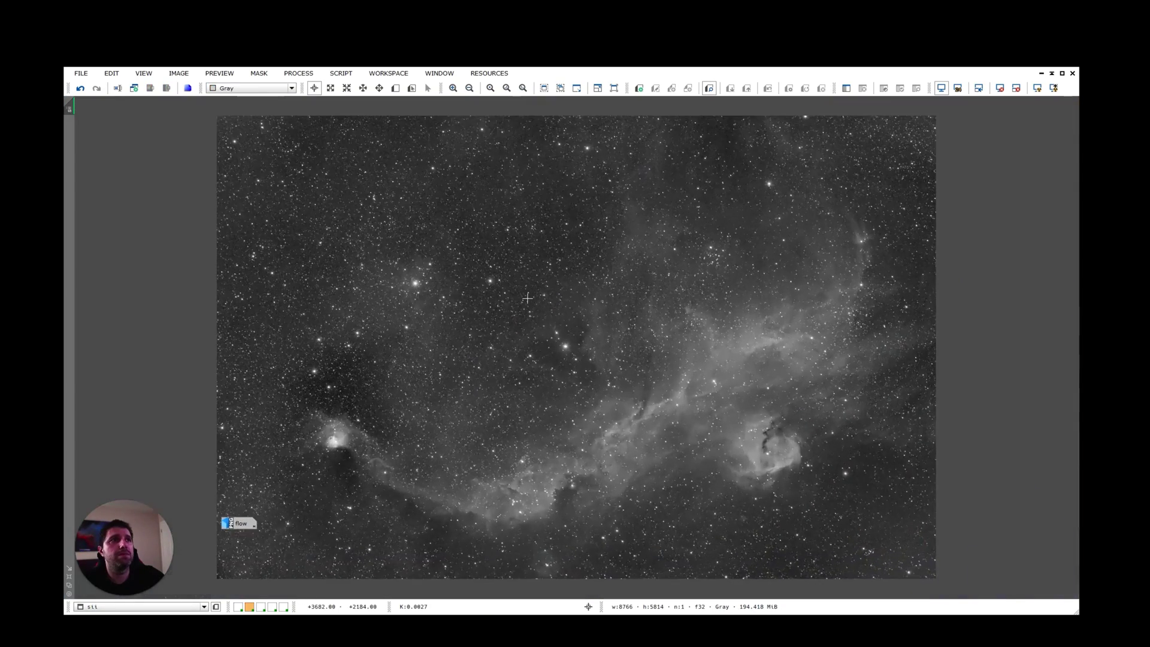
pyautogui.scroll(-2, 582, 375)
pyautogui.moveTo(248, 525); pyautogui.dragTo(165, 483)
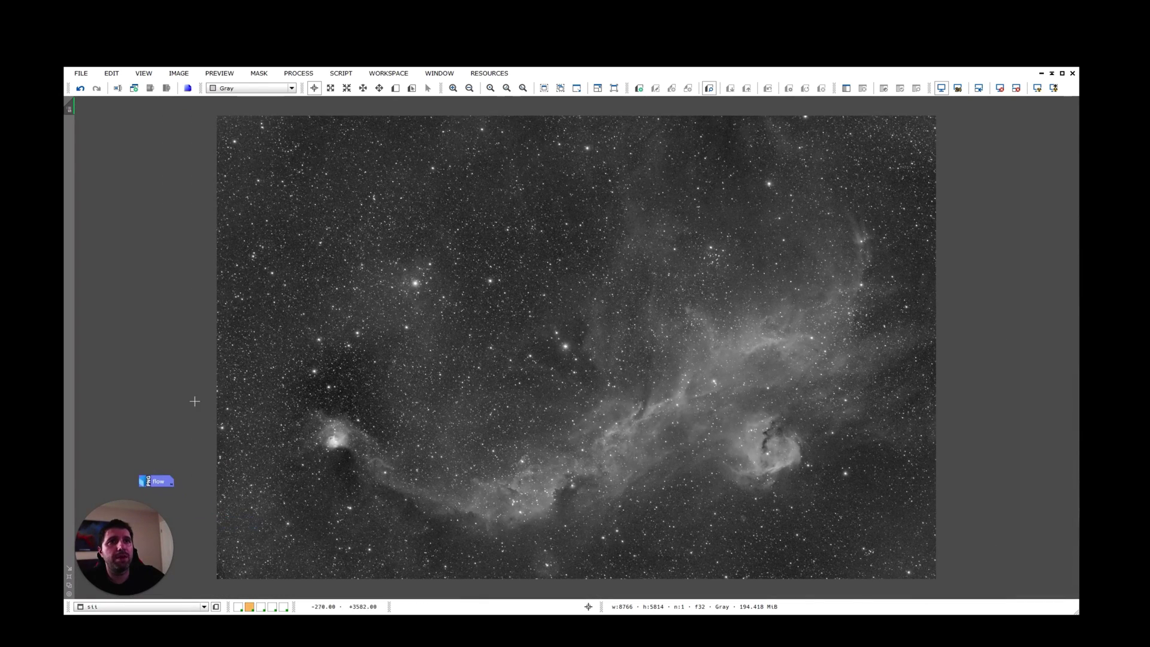
pyautogui.click(1062, 73)
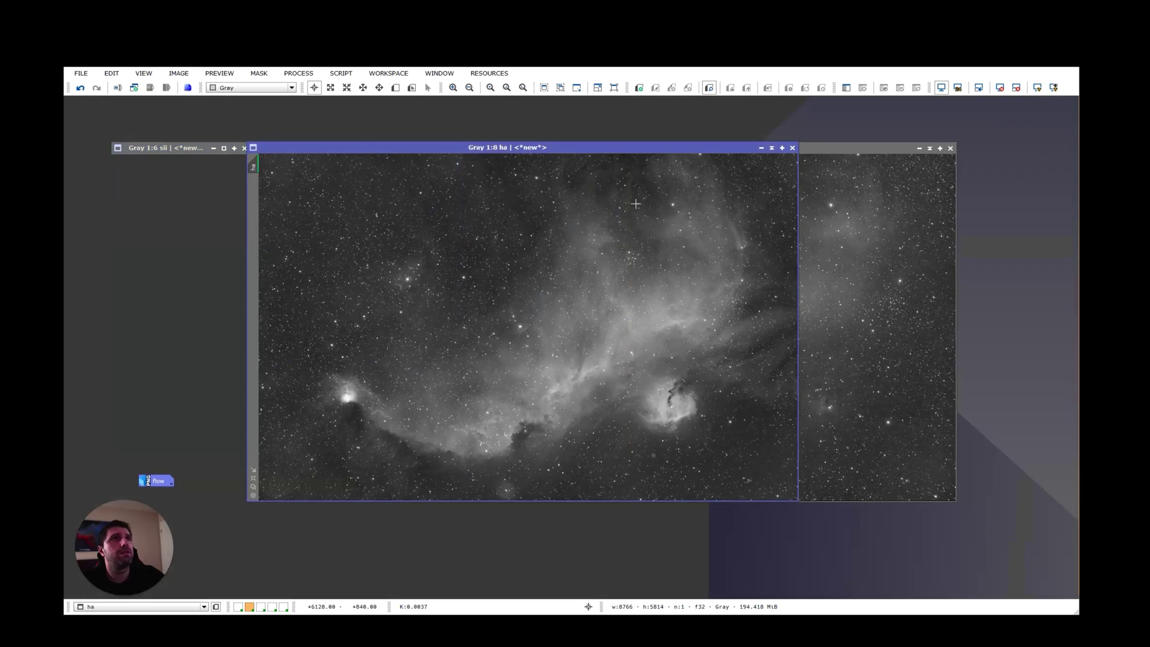
# Step: Maximize the OIII stack and zoom in and out across the faint nebula
pyautogui.doubleClick(828, 149)
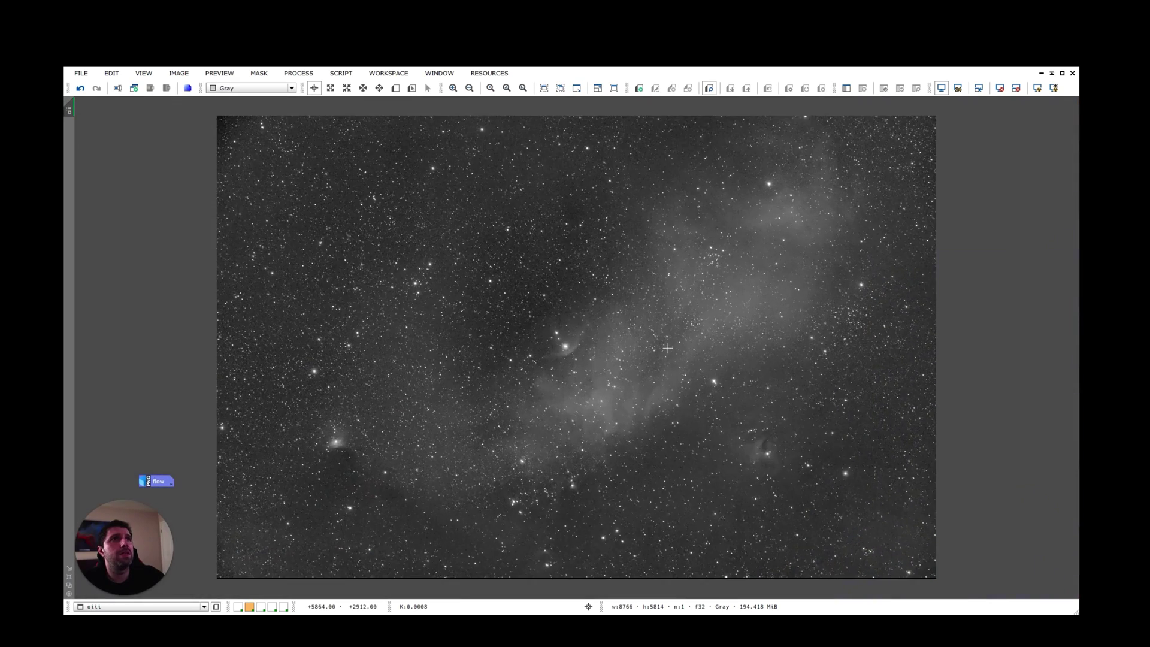
pyautogui.scroll(-1, 668, 348)
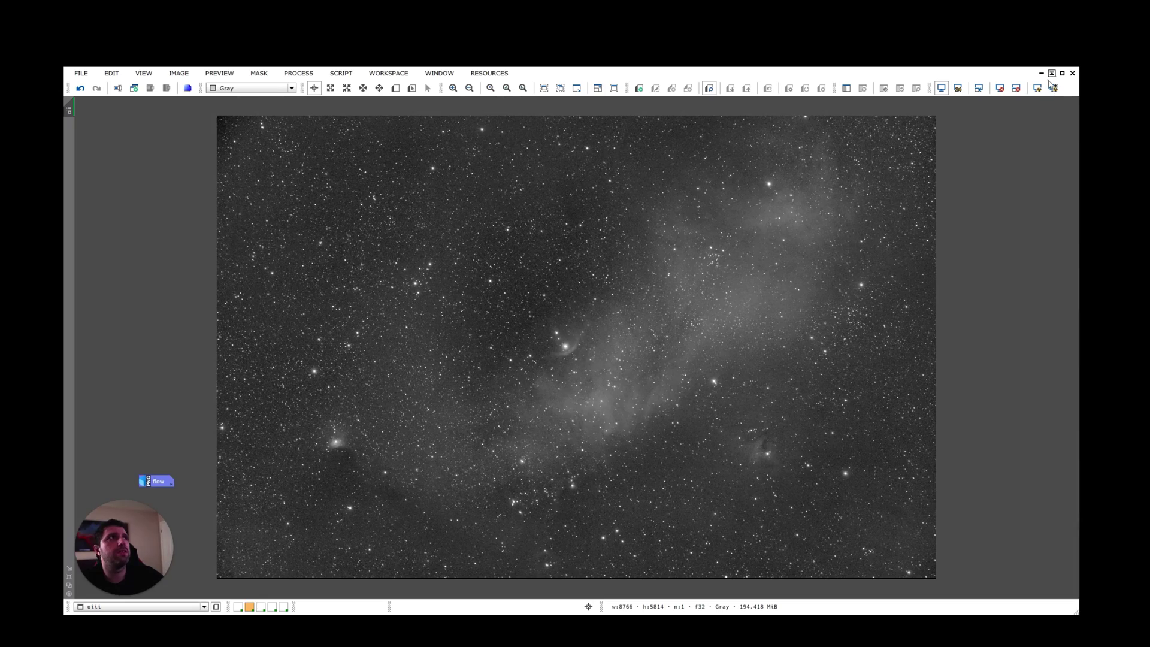
pyautogui.scroll(2, 623, 334)
pyautogui.scroll(1, 623, 334)
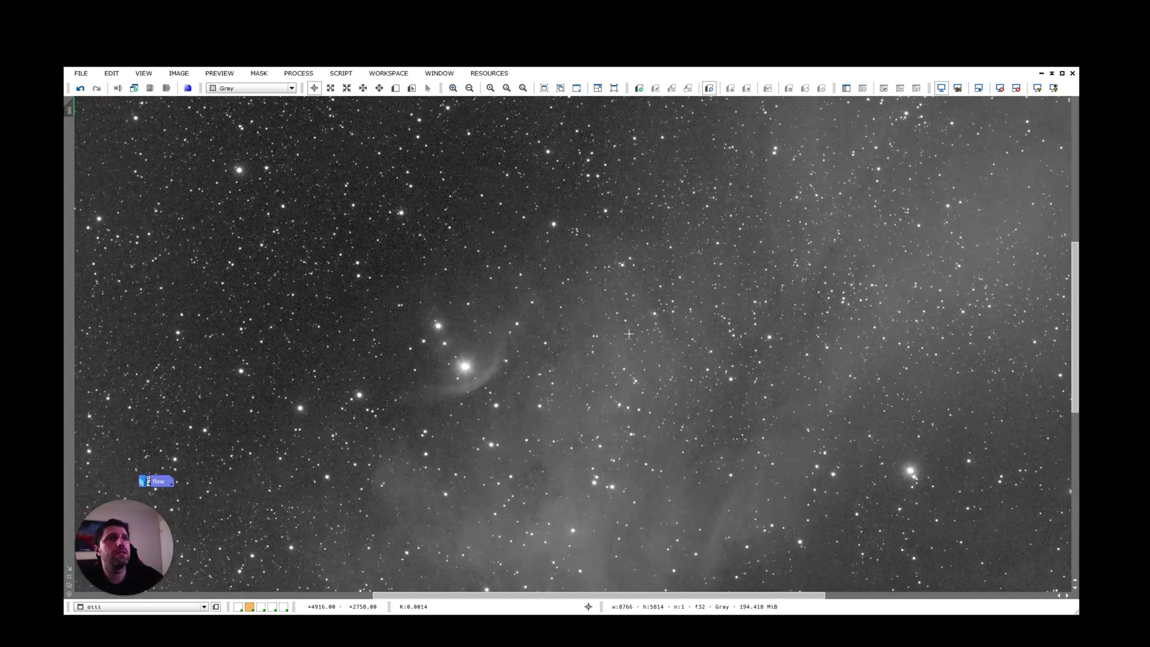
pyautogui.scroll(-2, 629, 333)
pyautogui.scroll(1, 629, 335)
pyautogui.scroll(-1, 630, 335)
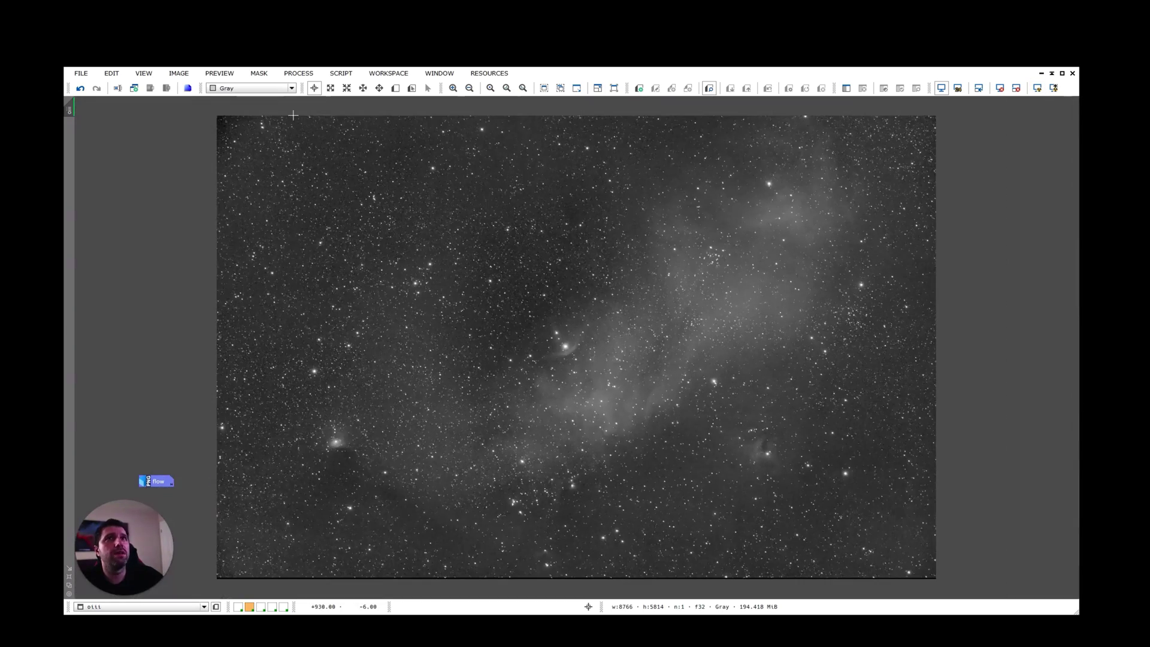
# Step: Take the OIII stack out of its full-screen view to reach the Ha stack
pyautogui.click(1052, 74)
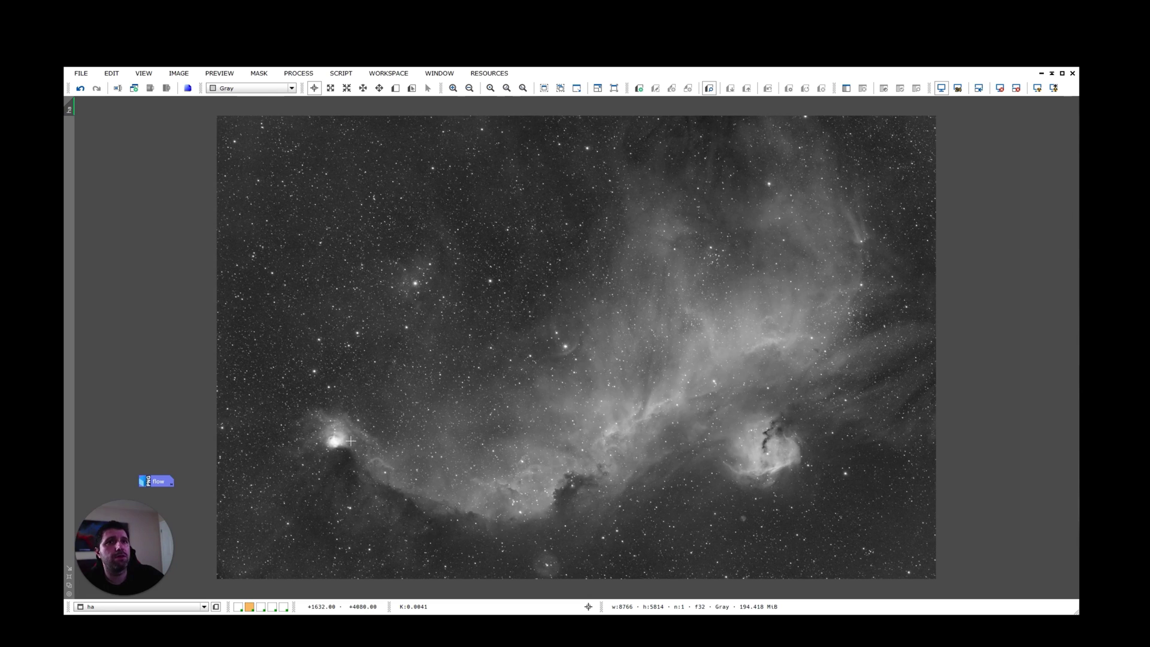
# Step: Open the workflow flowchart, iconize the Ha stack, maximize the chart and pan across it
pyautogui.doubleClick(157, 481)
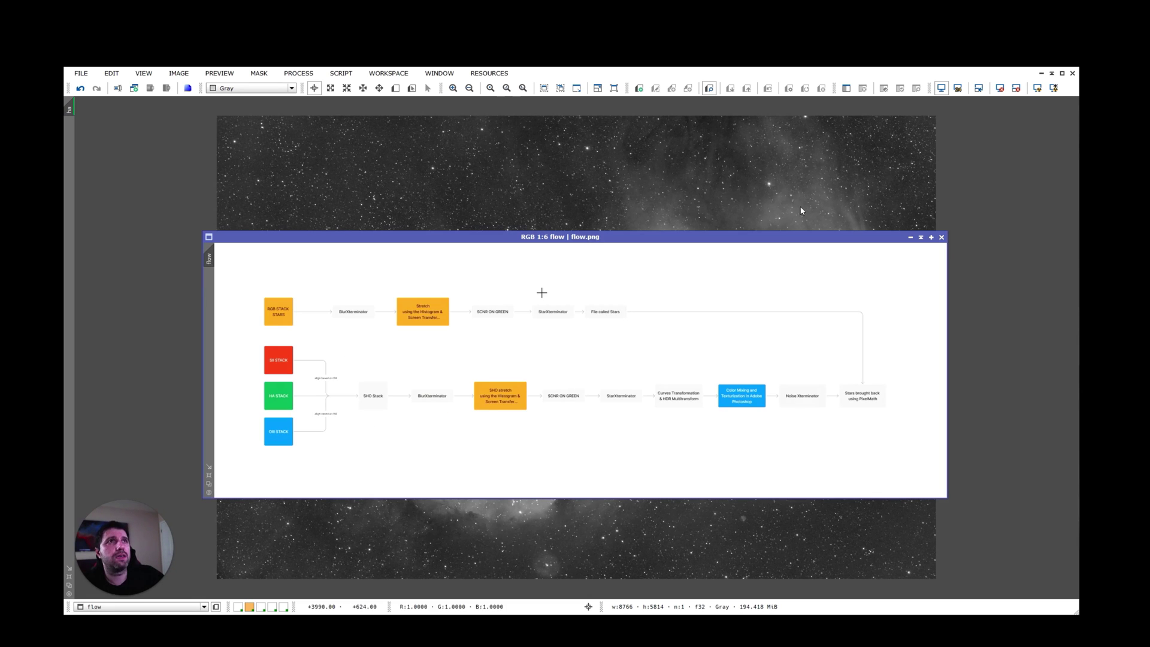
pyautogui.click(1041, 73)
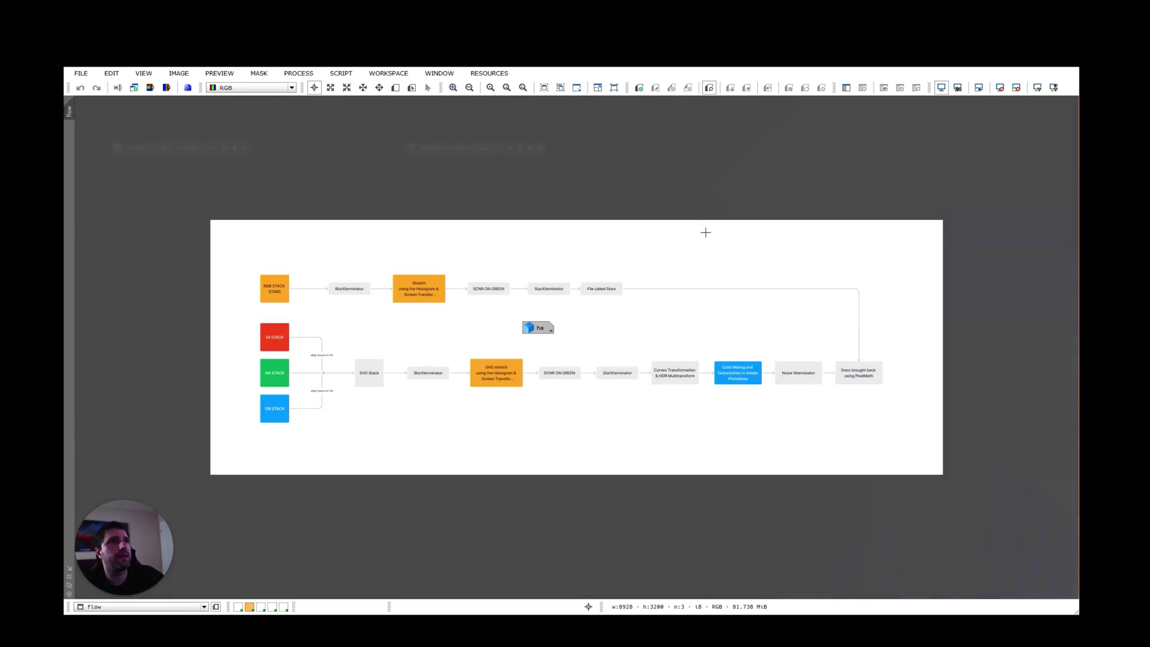
pyautogui.moveTo(538, 328); pyautogui.dragTo(603, 558)
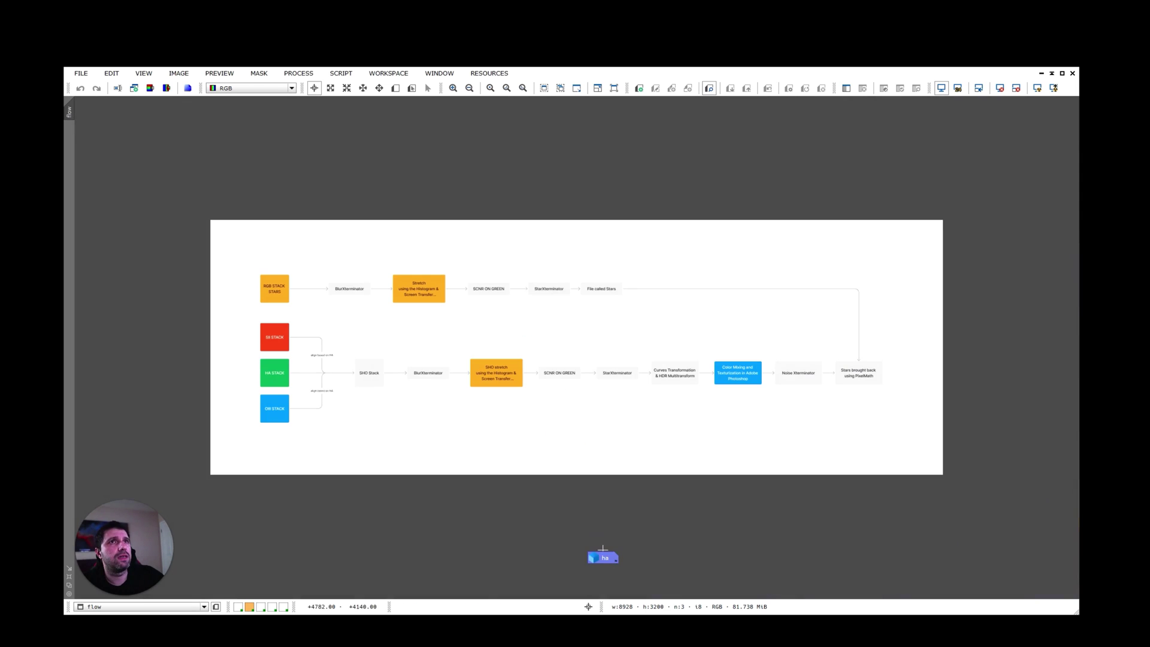
pyautogui.doubleClick(266, 297)
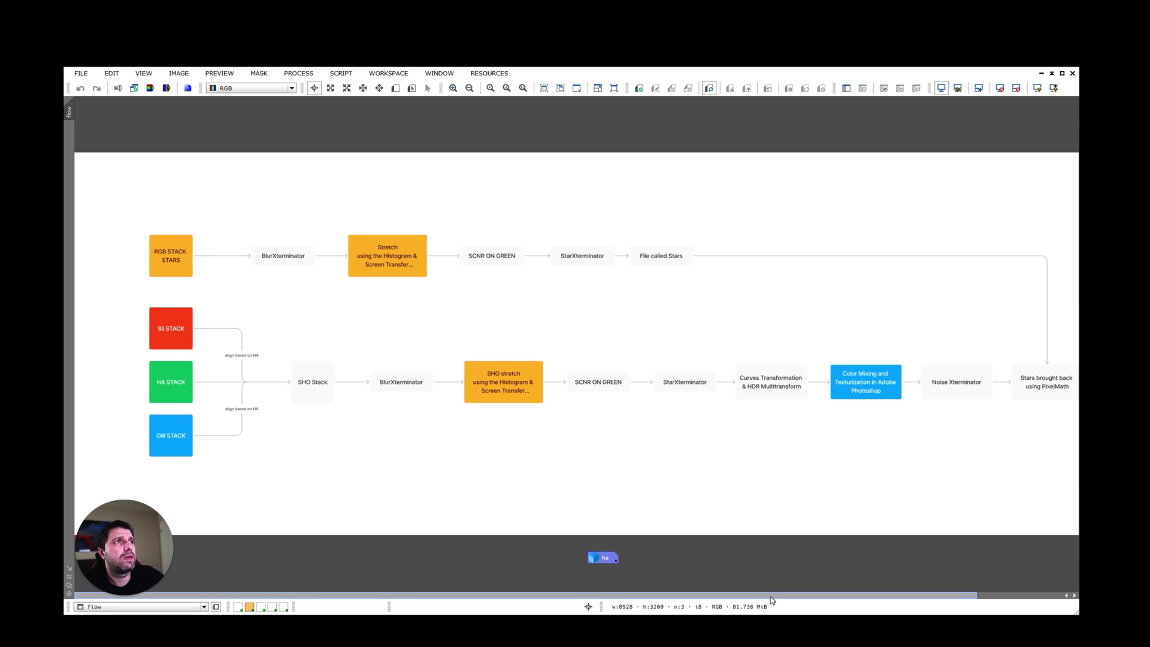
pyautogui.moveTo(771, 600); pyautogui.dragTo(857, 600)
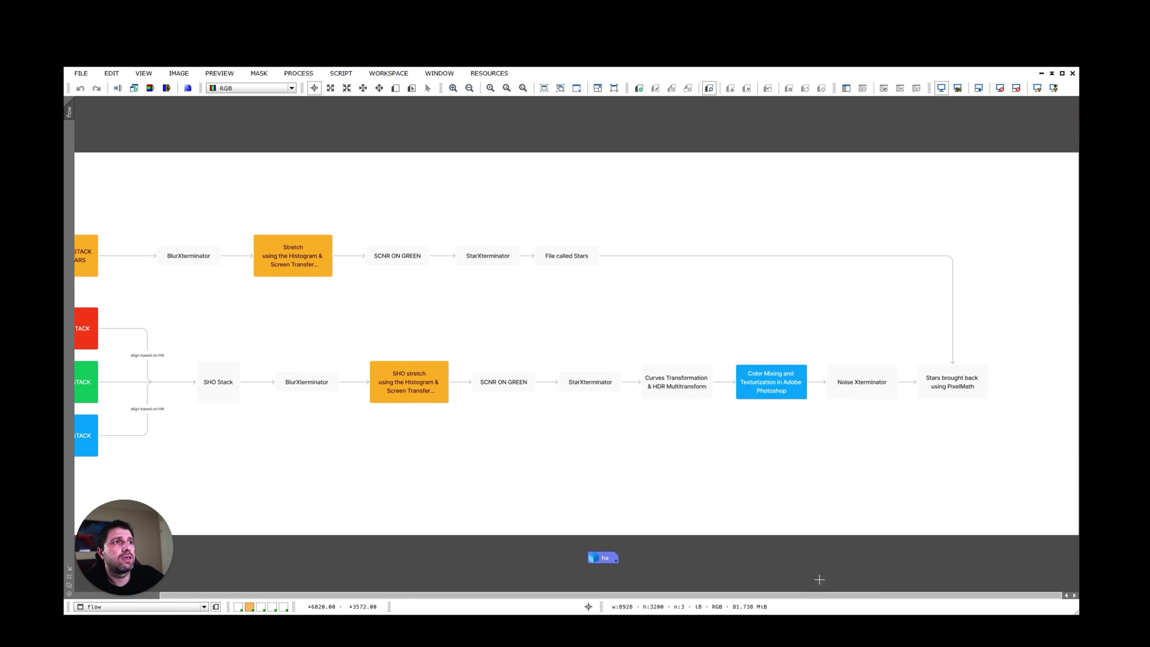
pyautogui.moveTo(791, 597); pyautogui.dragTo(706, 597)
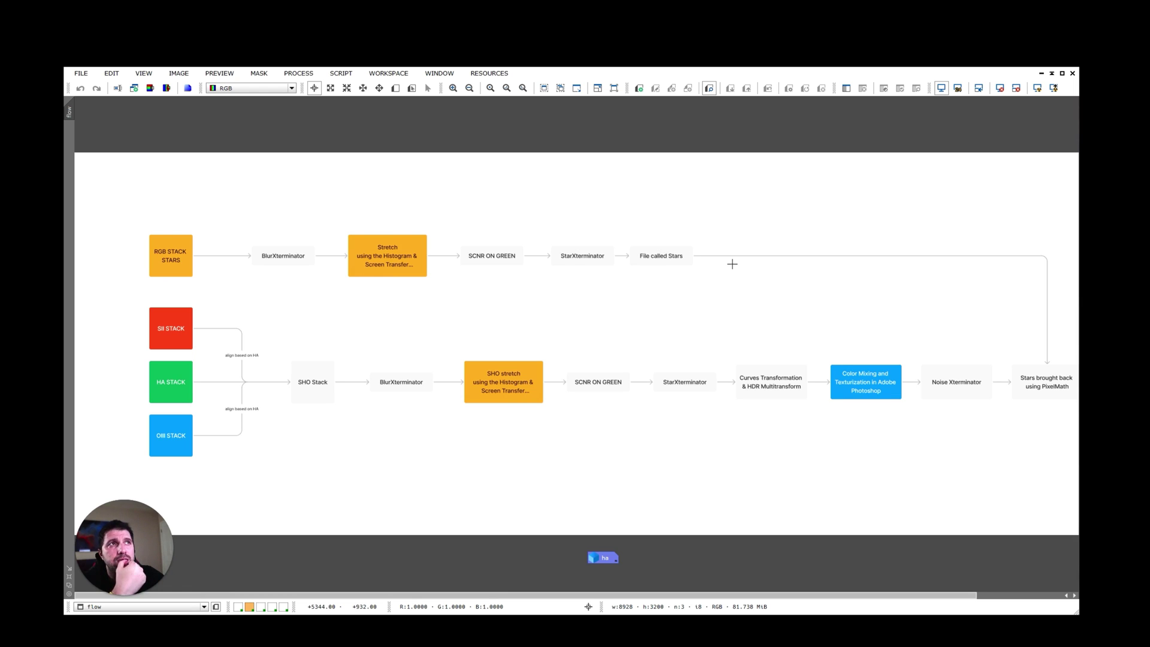
pyautogui.moveTo(753, 595); pyautogui.dragTo(839, 580)
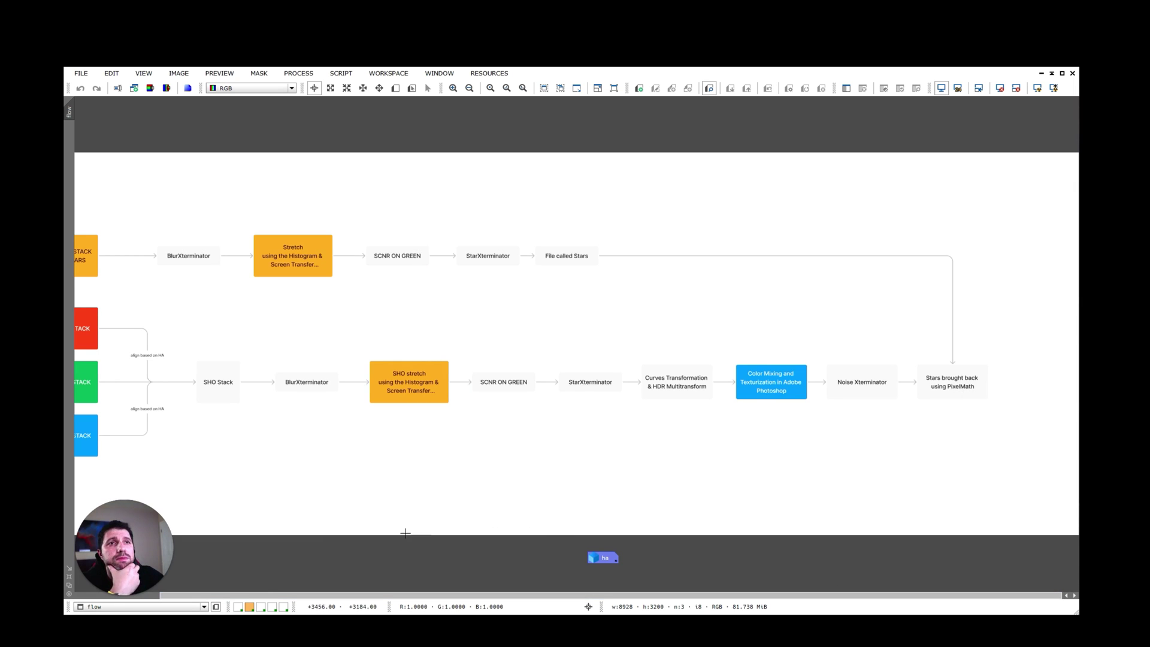
# Step: Switch to the SHO and star workspace and enlarge the stars_aligned window in front
pyautogui.click(262, 609)
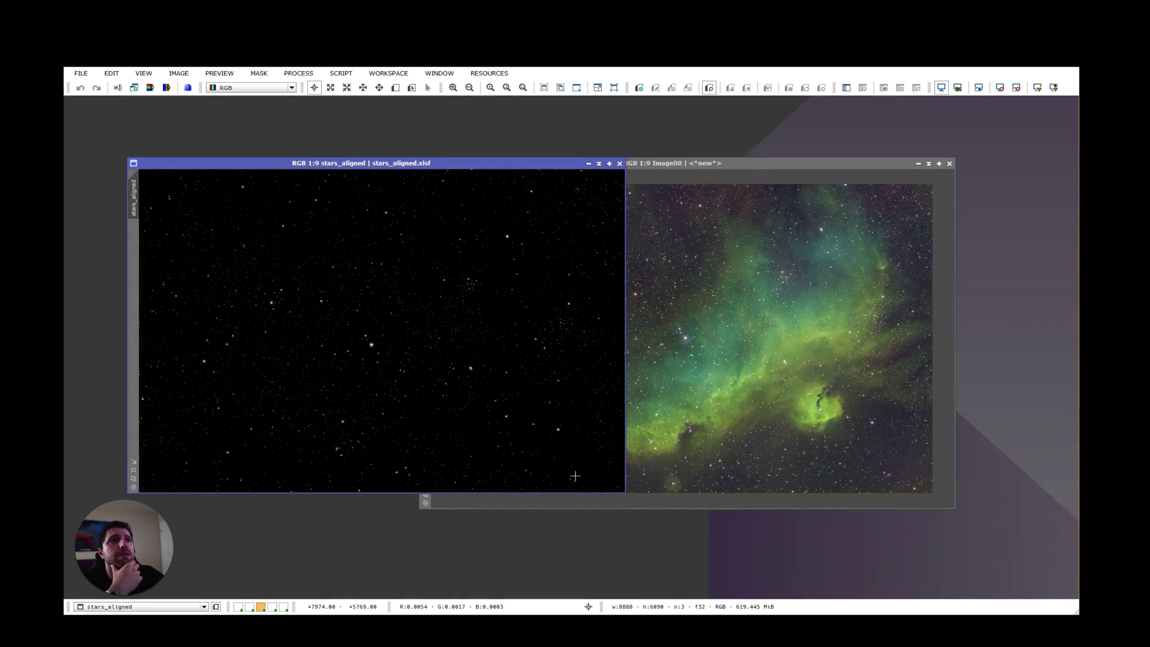
pyautogui.click(623, 494)
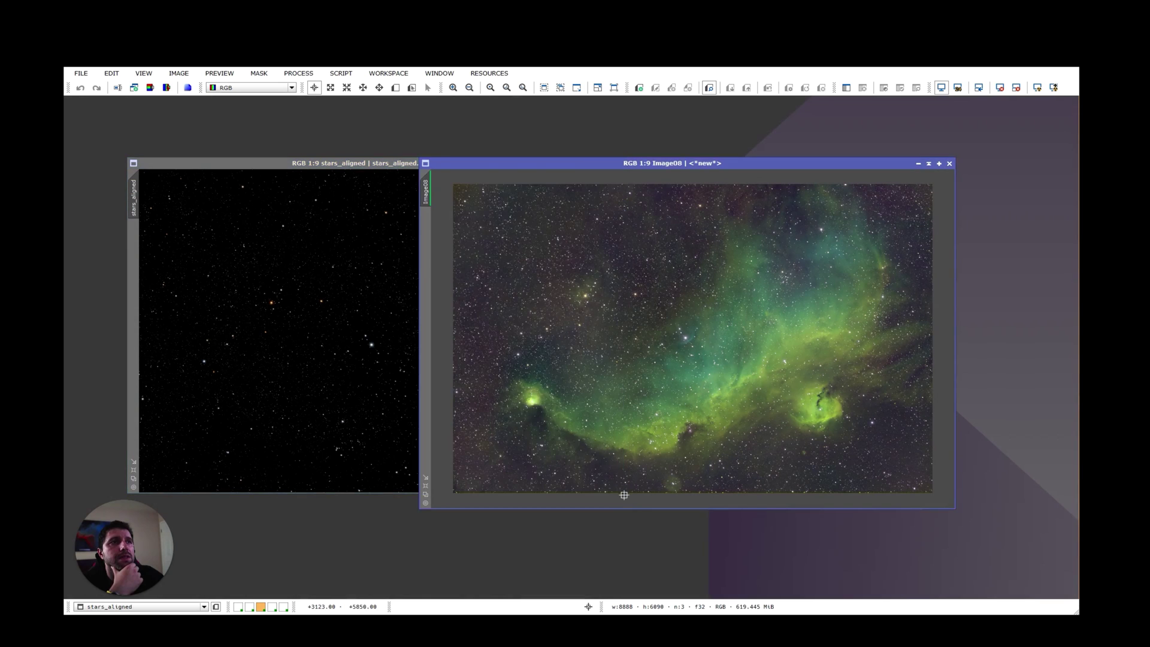
pyautogui.hotkey('ctrl', 'Tab')
pyautogui.moveTo(626, 495); pyautogui.dragTo(655, 516)
# Step: Pan around stars_aligned, then zoom out from 1:3 to 1:9 to fit it
pyautogui.scroll(8, 445, 378)
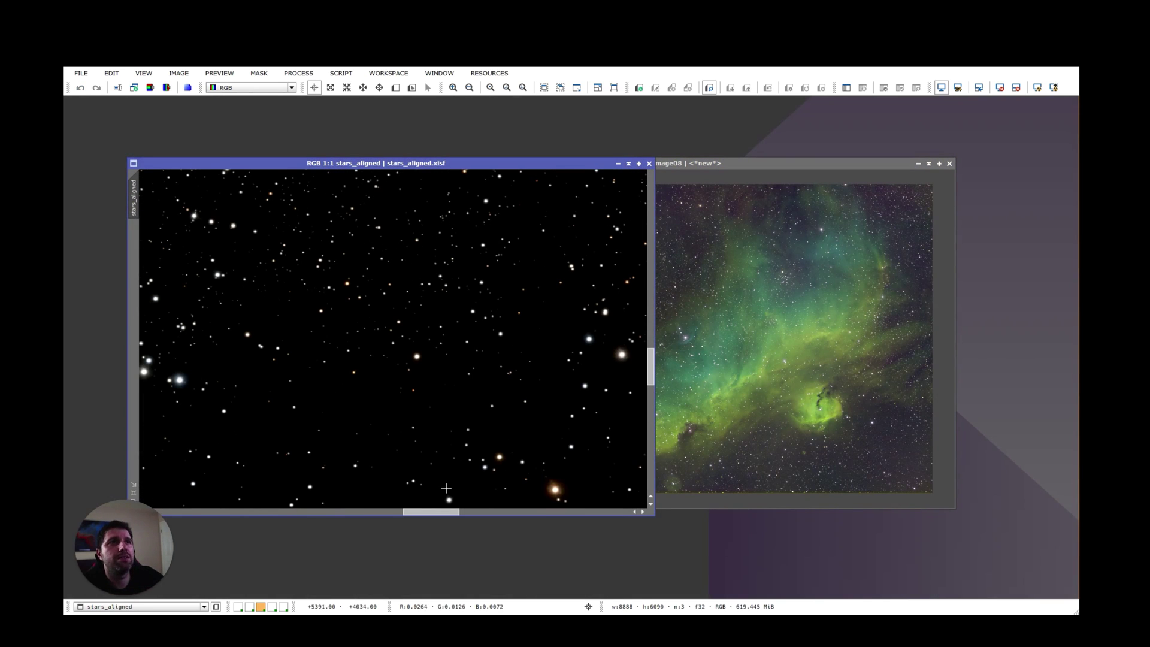
pyautogui.moveTo(438, 512); pyautogui.dragTo(271, 502)
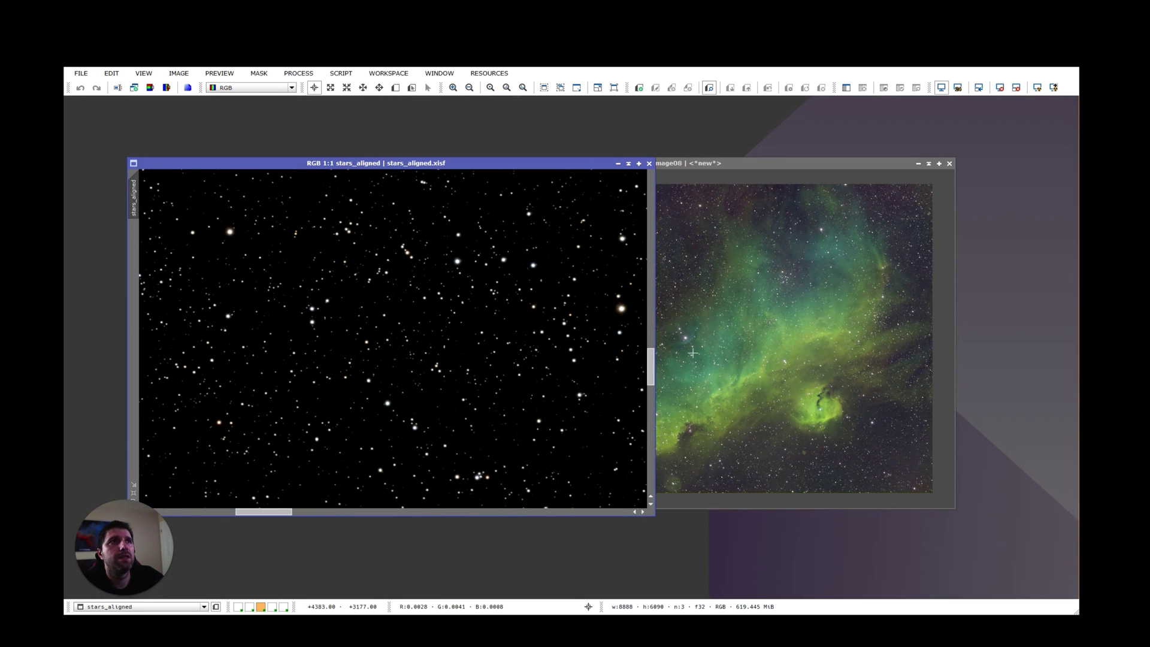
pyautogui.moveTo(651, 367); pyautogui.dragTo(638, 282)
pyautogui.scroll(-2, 508, 416)
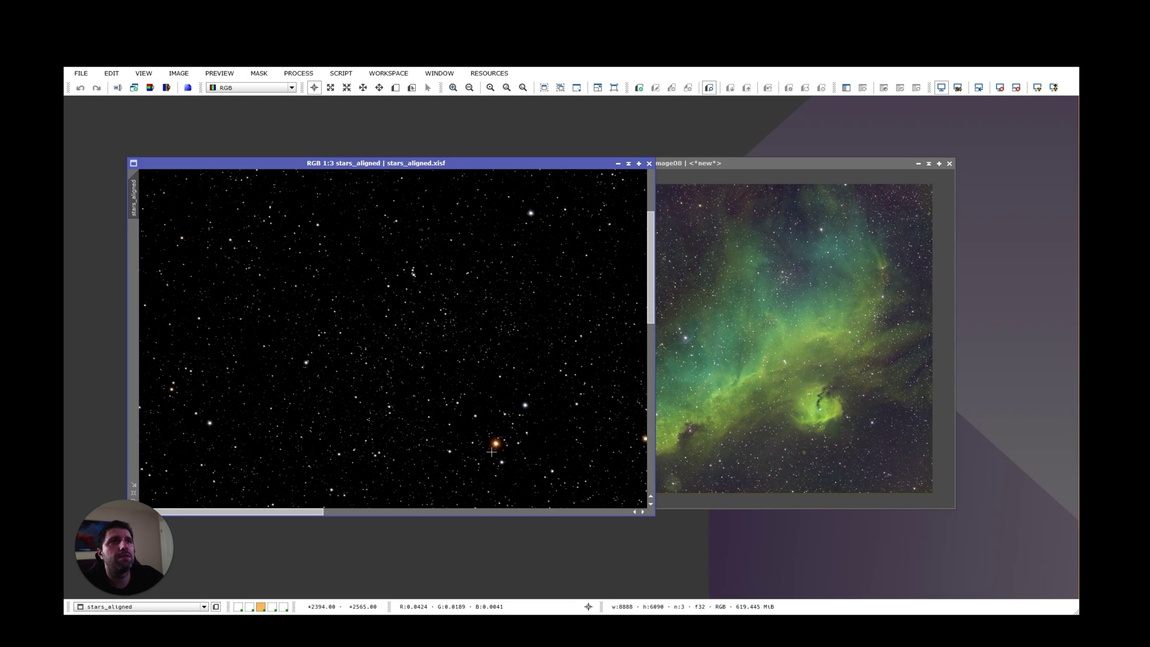
pyautogui.moveTo(645, 272); pyautogui.dragTo(655, 437)
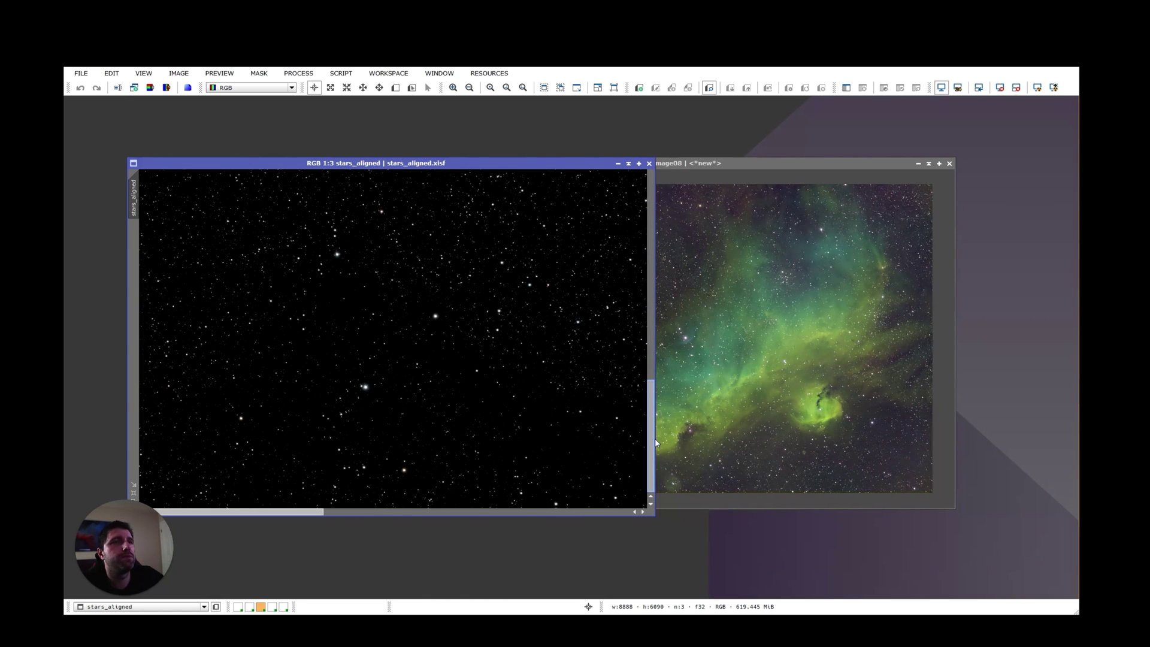
pyautogui.moveTo(308, 512); pyautogui.dragTo(585, 518)
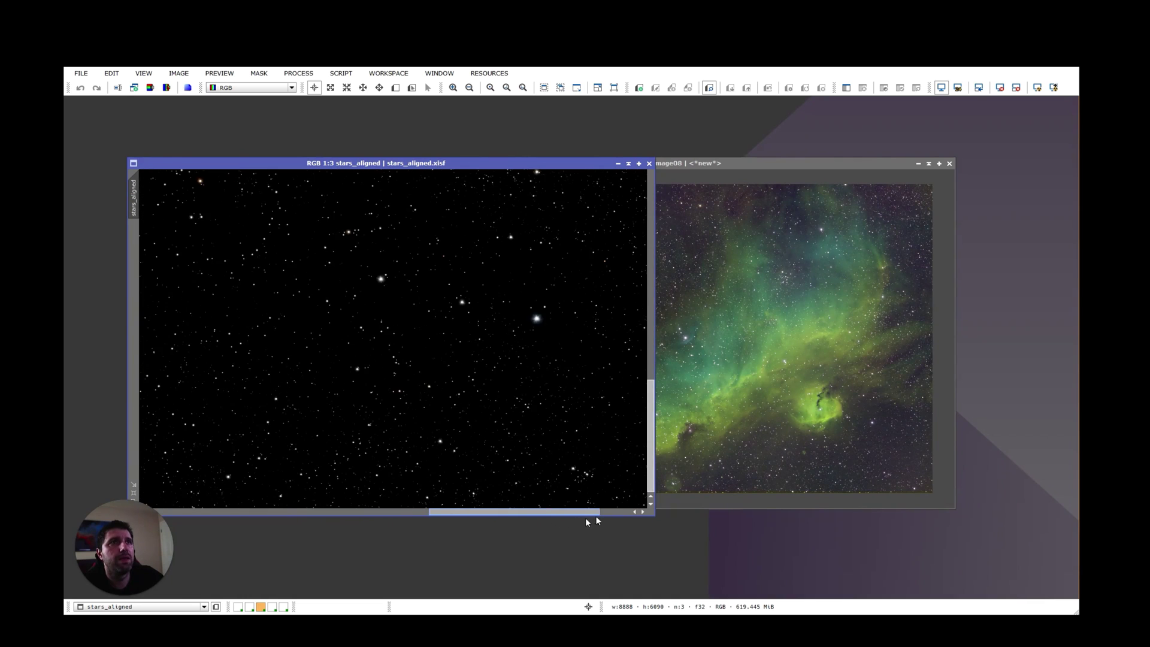
pyautogui.scroll(-4, 475, 359)
pyautogui.scroll(-2, 447, 326)
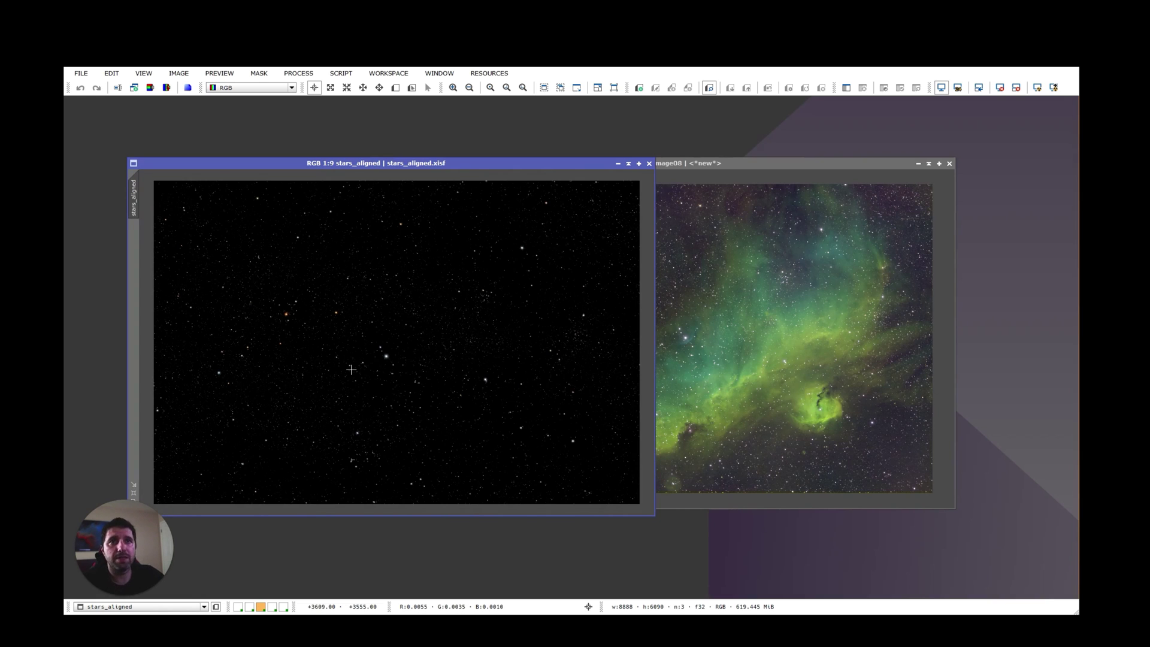
# Step: Bring Image08 to the front and inspect the nebula at 1:2 zoom
pyautogui.click(735, 330)
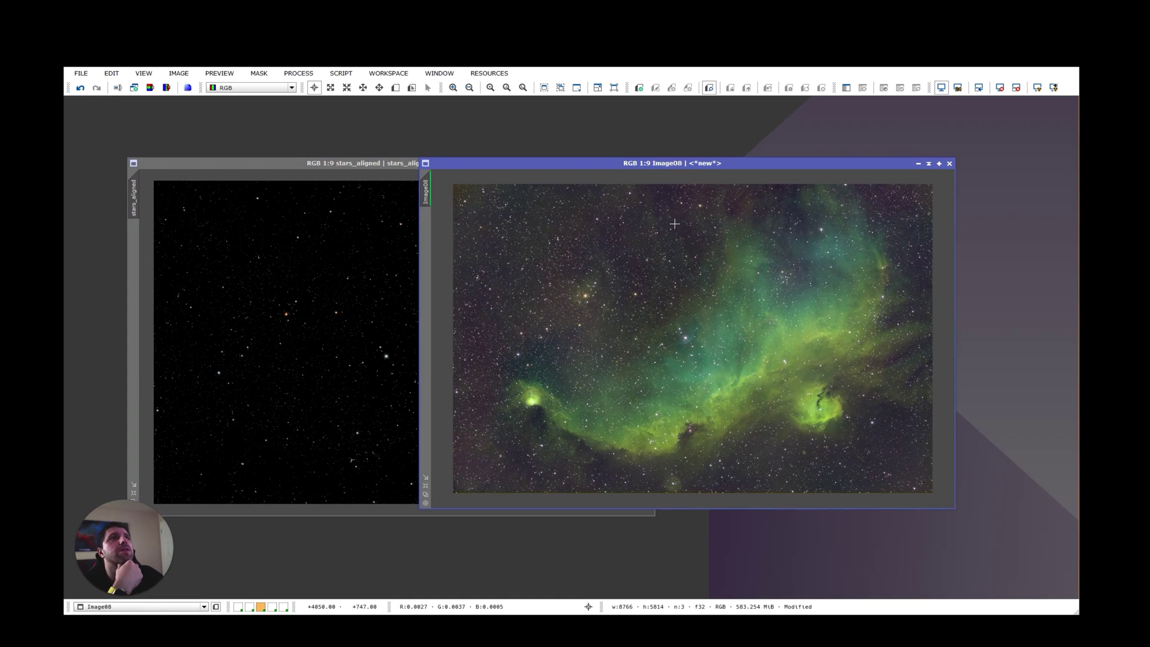
pyautogui.scroll(7, 696, 409)
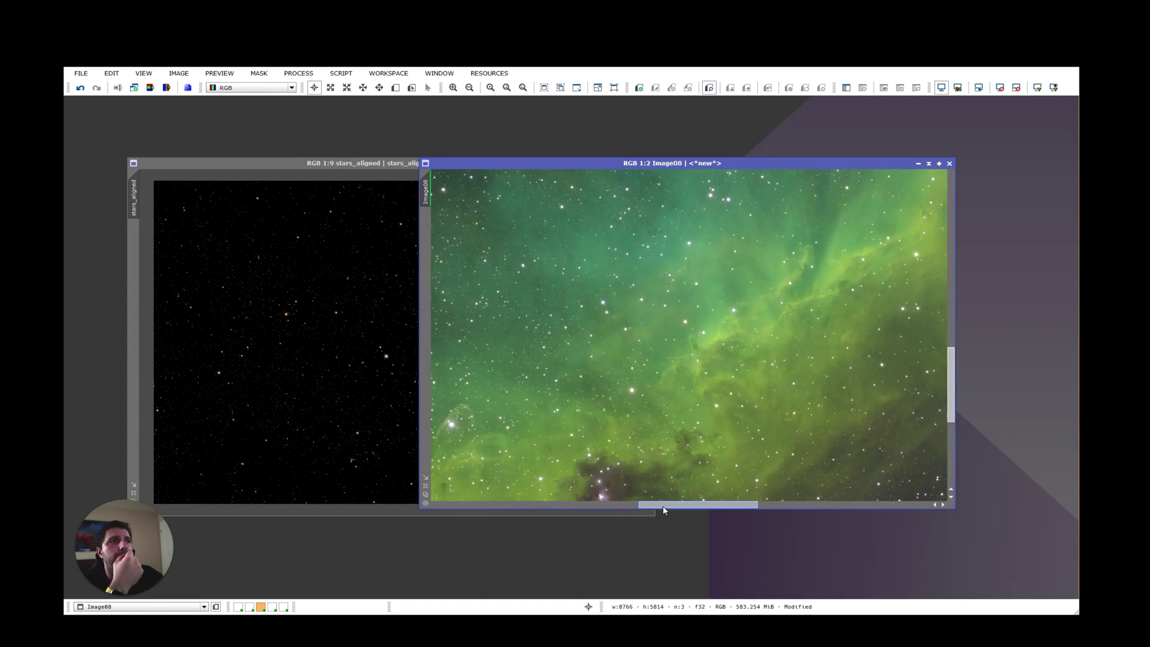
pyautogui.moveTo(667, 506); pyautogui.dragTo(533, 506)
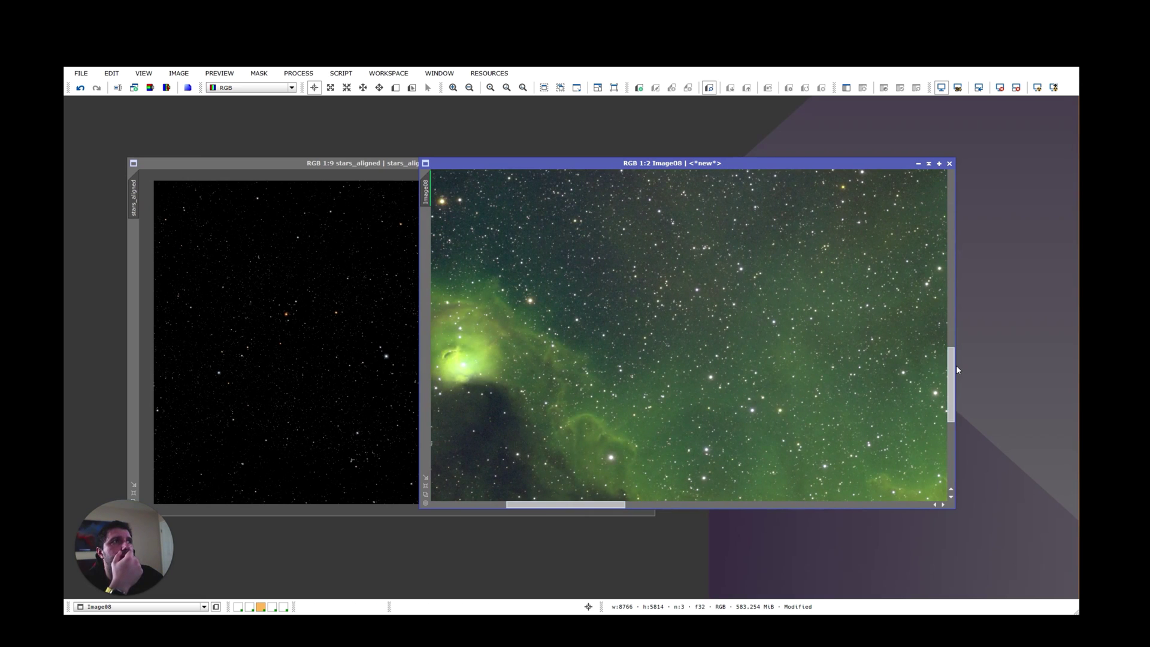
pyautogui.moveTo(951, 384)
pyautogui.mouseDown()
pyautogui.moveTo(948, 428)
pyautogui.moveTo(948, 391)
pyautogui.mouseUp()
# Step: Maximize Image08 and zoom out until the whole nebula is shown
pyautogui.click(581, 508)
pyautogui.hotkey('ctrl', 'Tab')
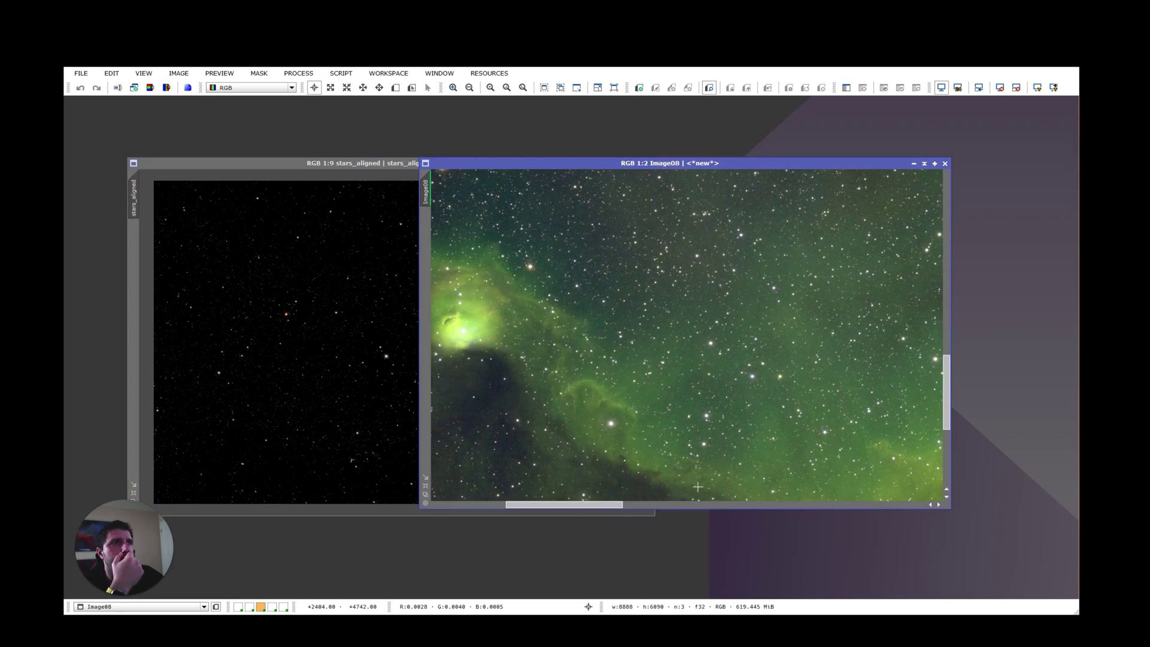
pyautogui.doubleClick(602, 167)
pyautogui.hotkey('ctrl', 'Tab')
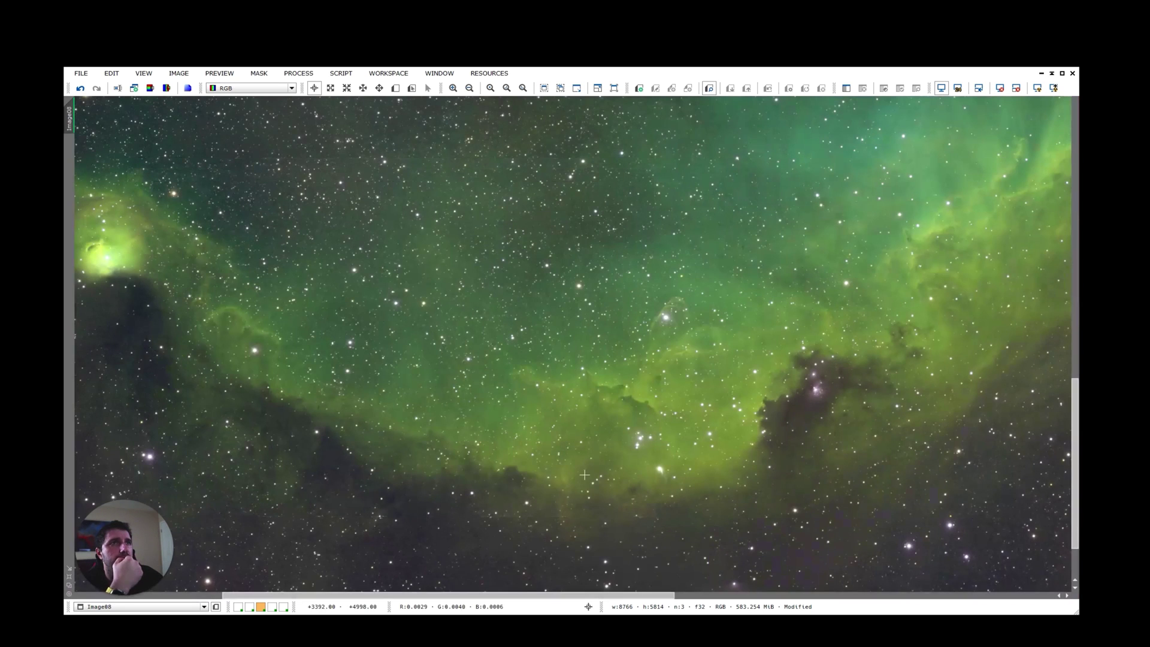
pyautogui.scroll(-2, 409, 298)
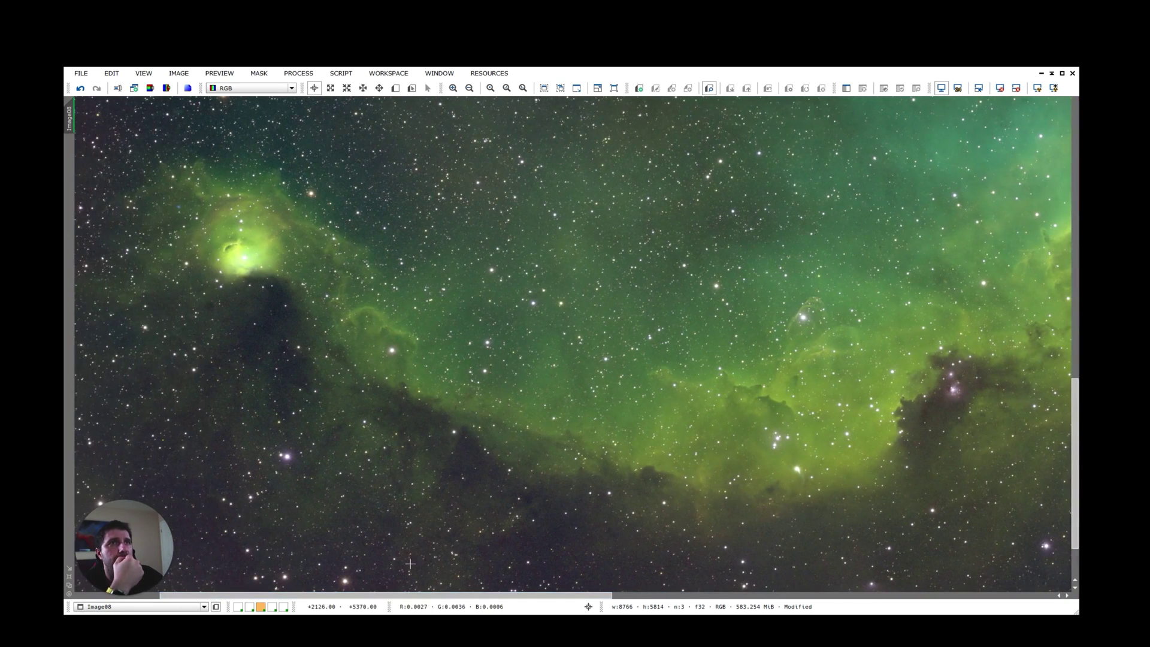
pyautogui.scroll(-1, 409, 298)
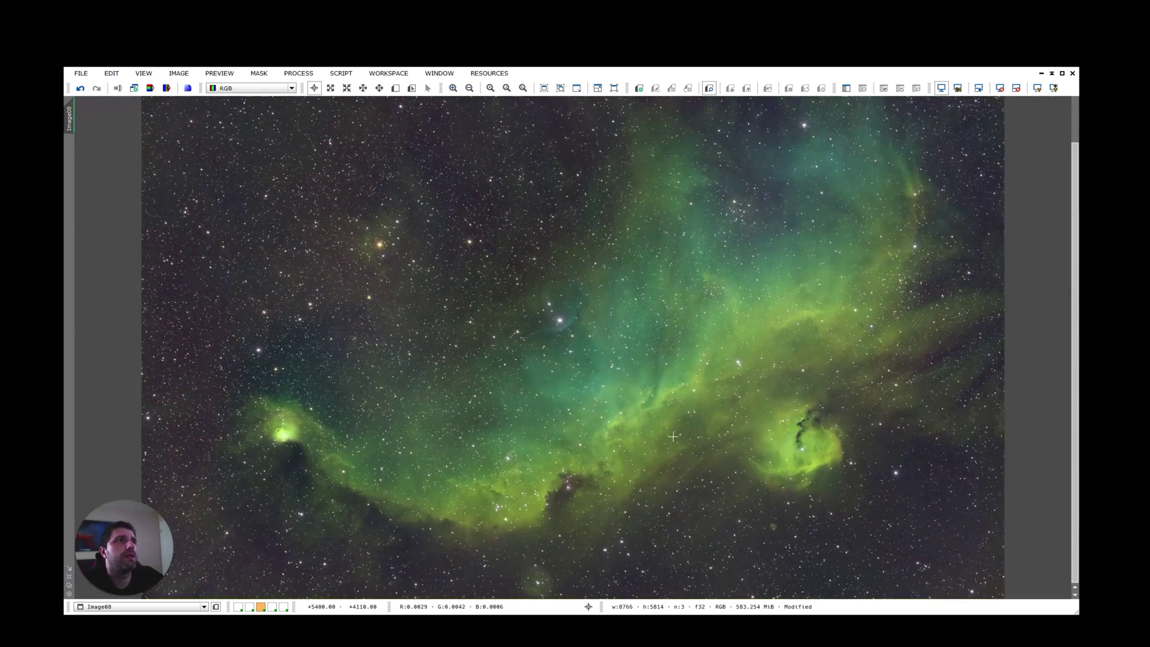
pyautogui.scroll(2, 675, 437)
pyautogui.scroll(1, 861, 496)
pyautogui.scroll(1, 894, 425)
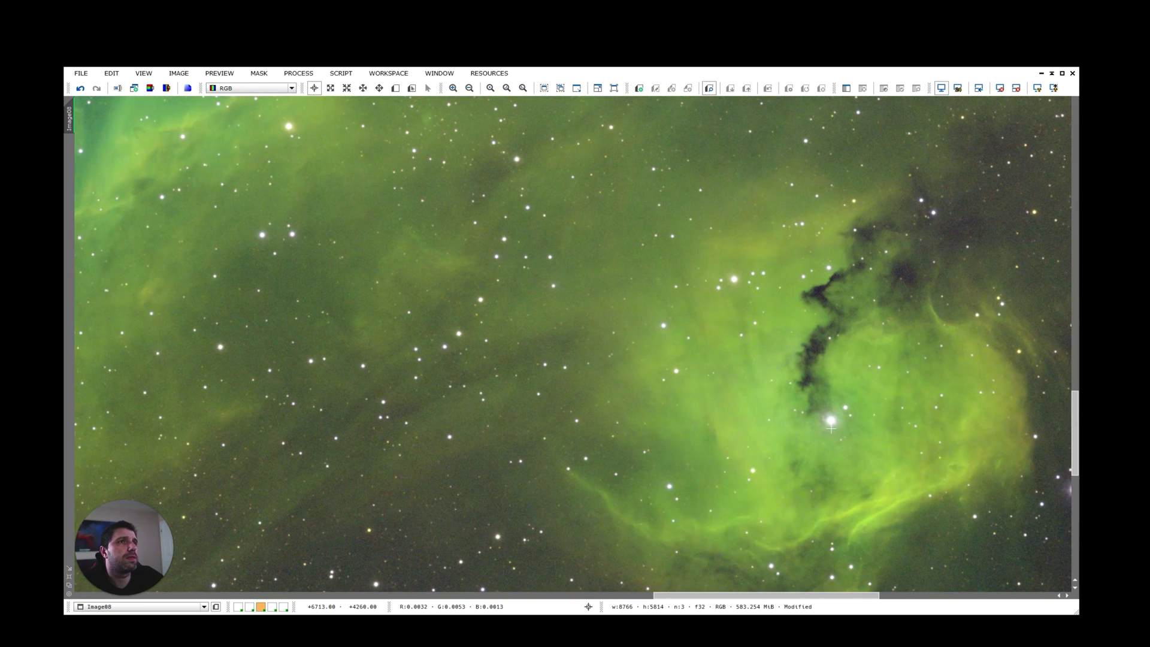
pyautogui.scroll(-2, 831, 427)
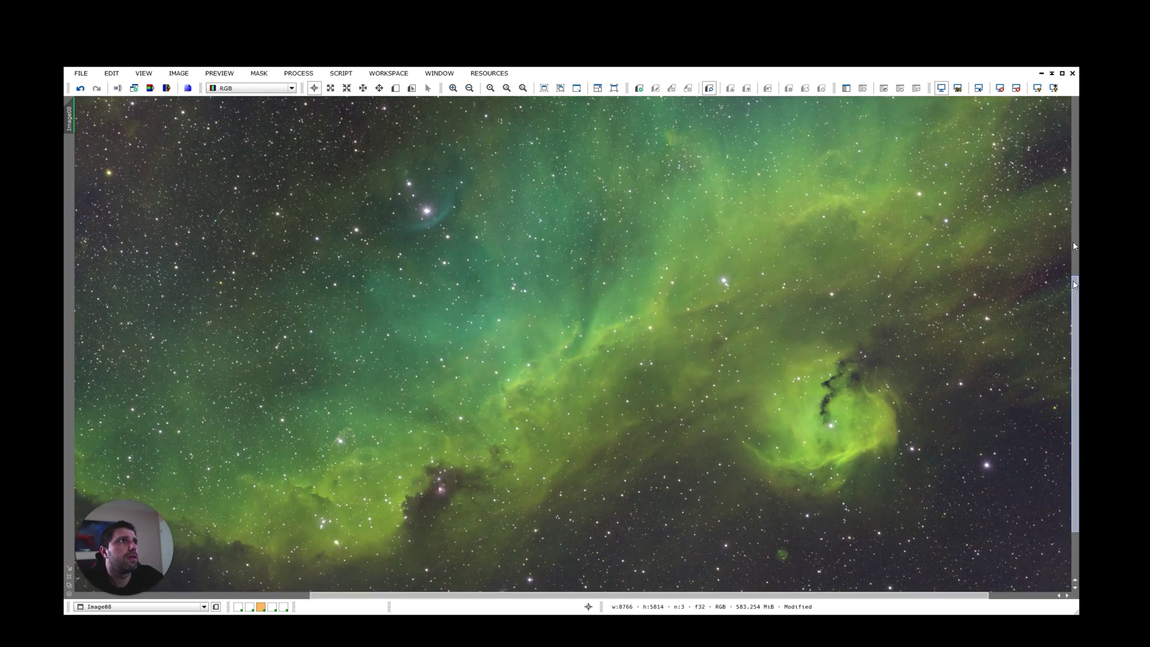
pyautogui.moveTo(1075, 287); pyautogui.dragTo(1074, 108)
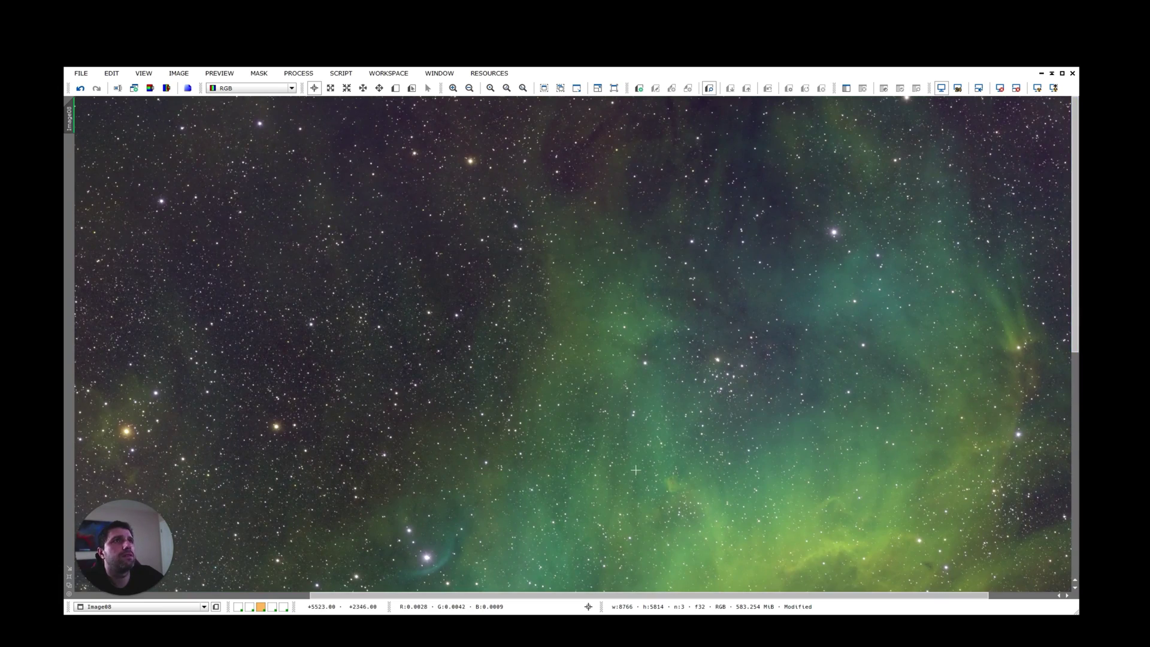
pyautogui.scroll(-1, 466, 405)
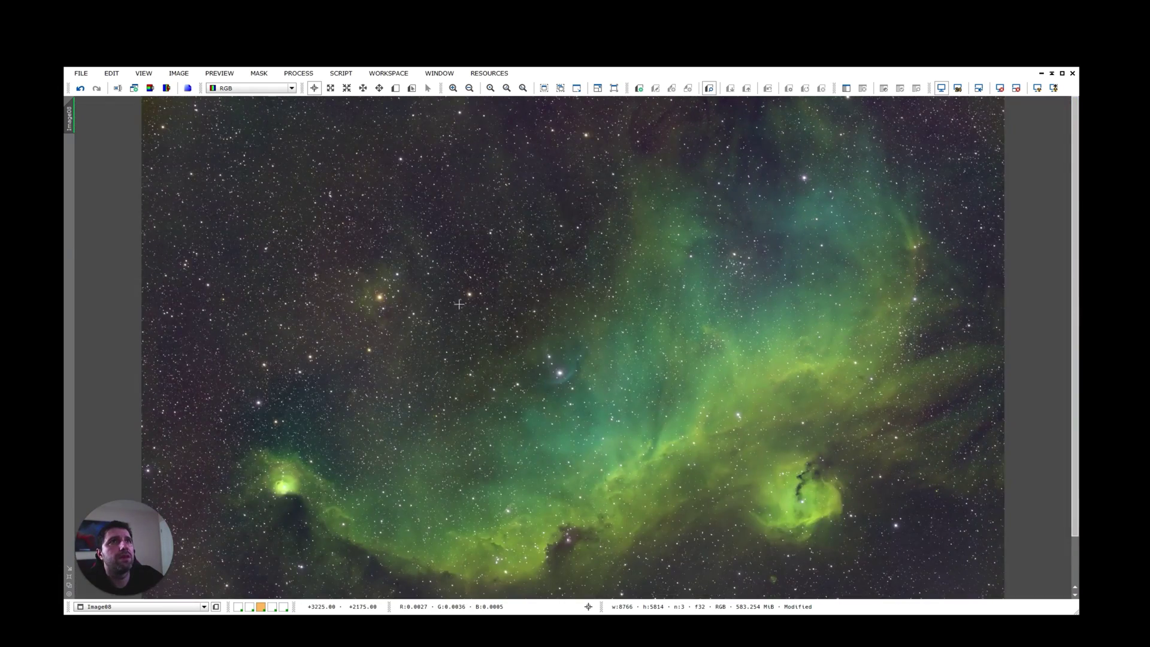
pyautogui.scroll(1, 459, 305)
pyautogui.scroll(-1, 570, 323)
pyautogui.click(273, 607)
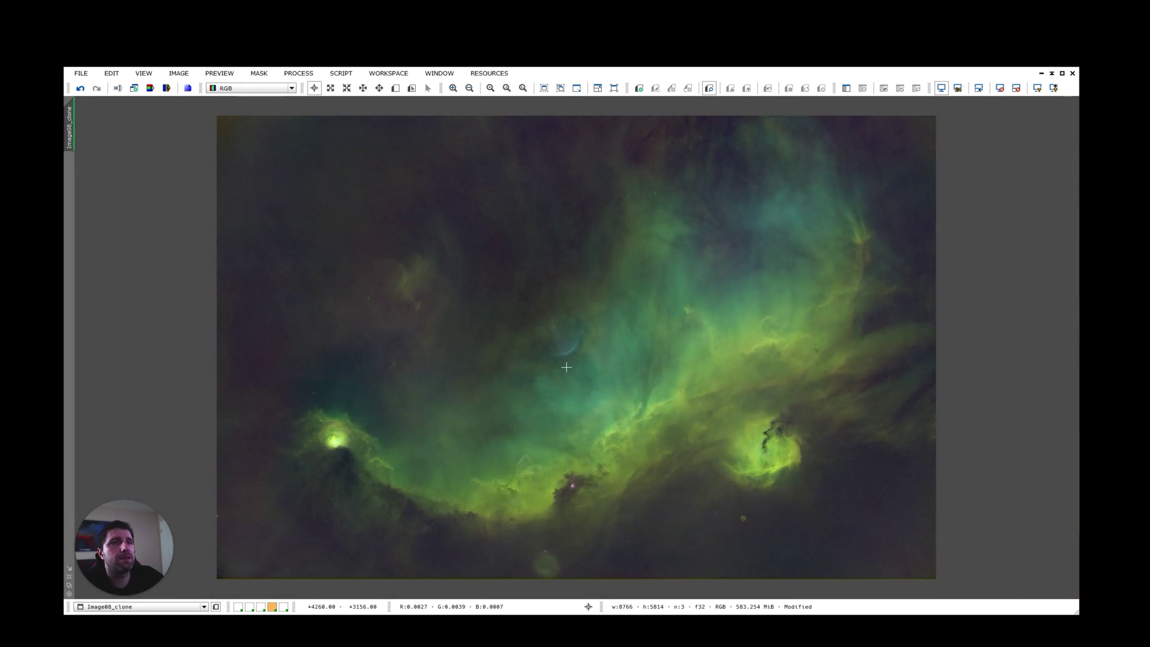
pyautogui.scroll(3, 566, 367)
pyautogui.scroll(-1, 569, 365)
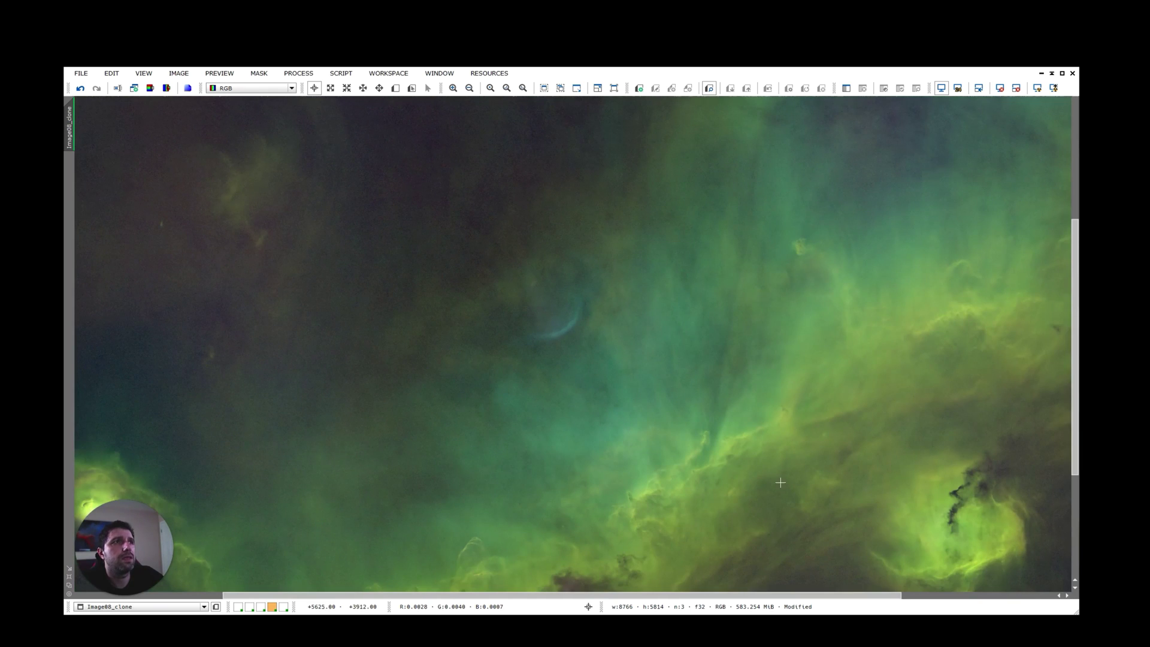
pyautogui.scroll(-2, 713, 396)
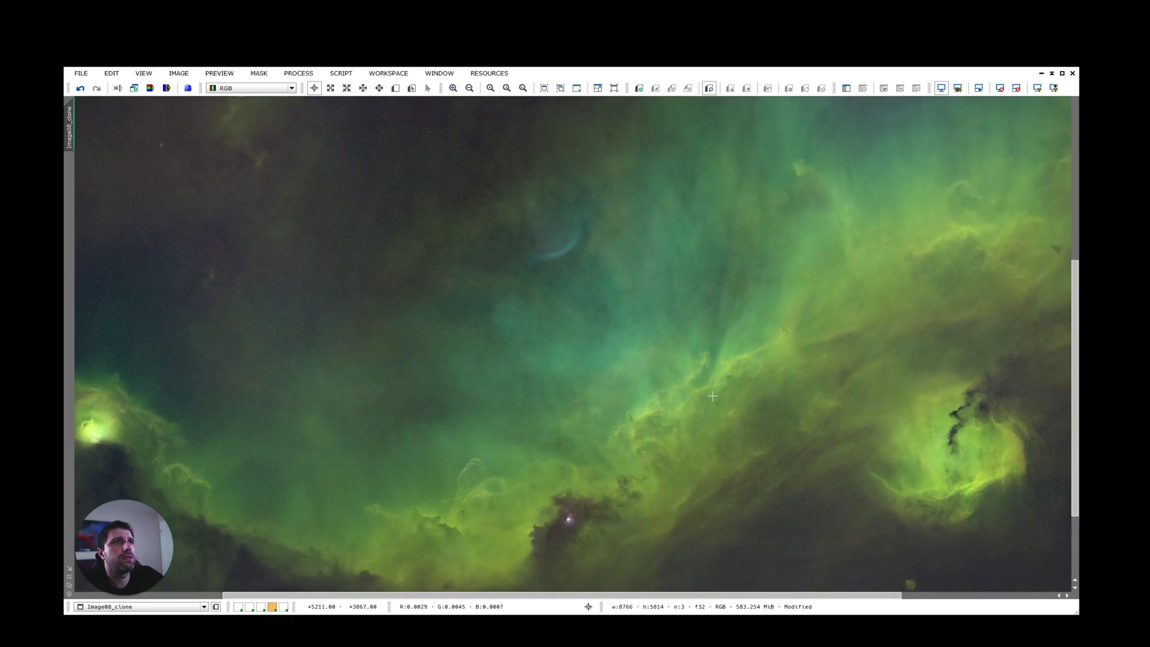
pyautogui.scroll(1, 713, 396)
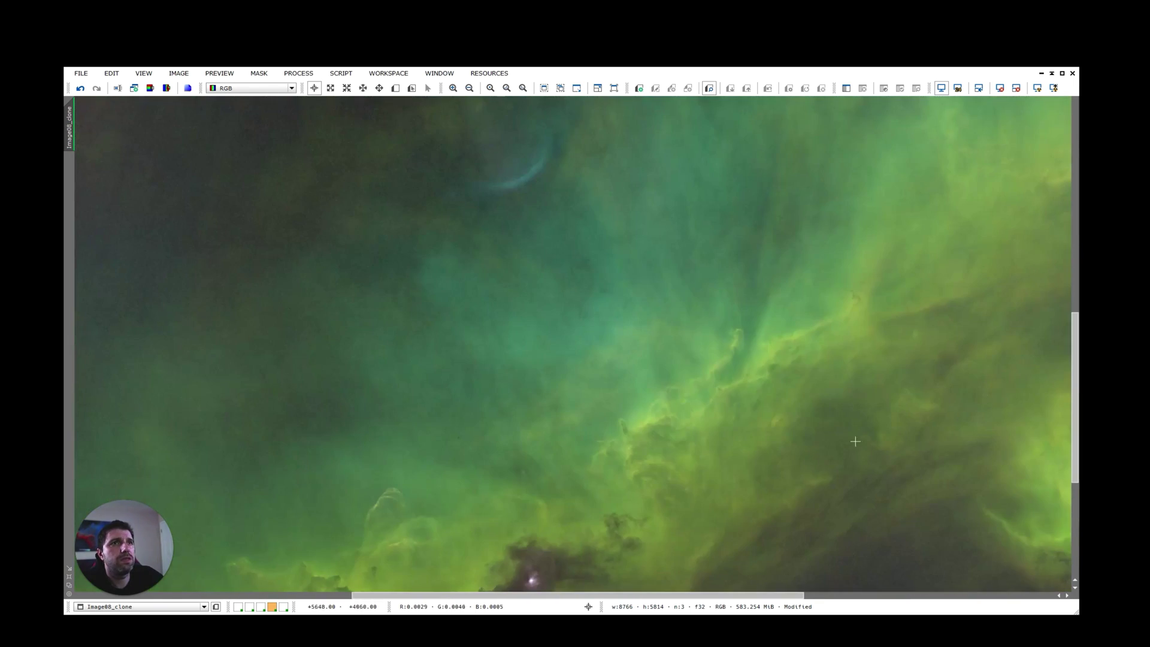
pyautogui.moveTo(1073, 338); pyautogui.dragTo(1071, 383)
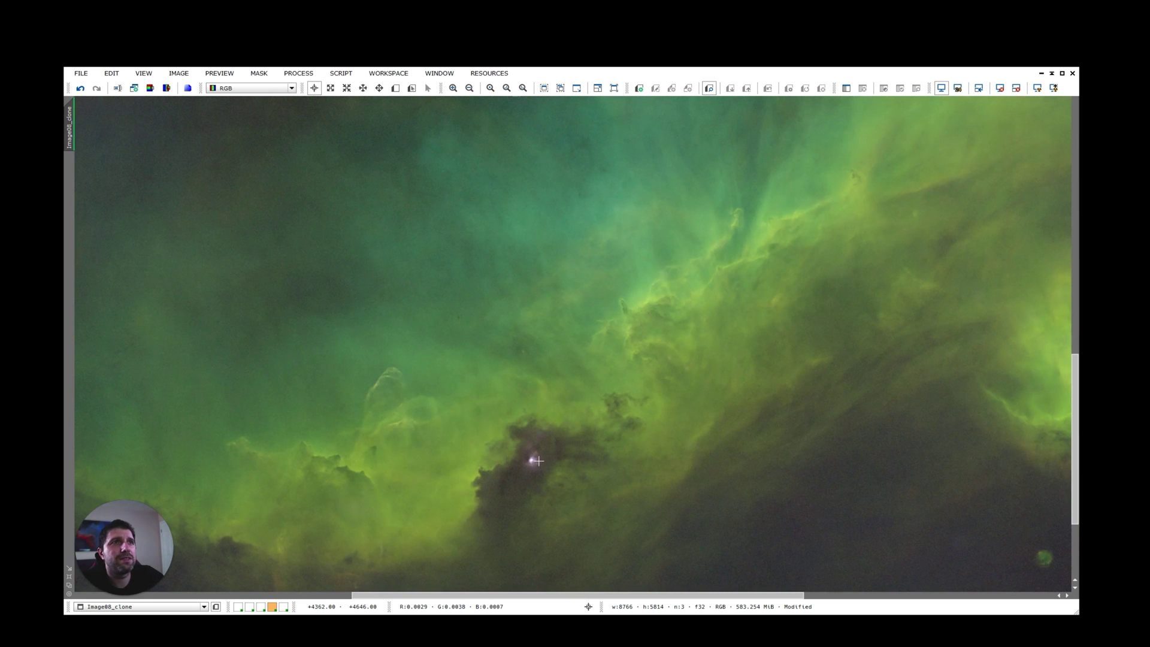
pyautogui.moveTo(538, 461); pyautogui.dragTo(871, 567)
pyautogui.scroll(1, 894, 516)
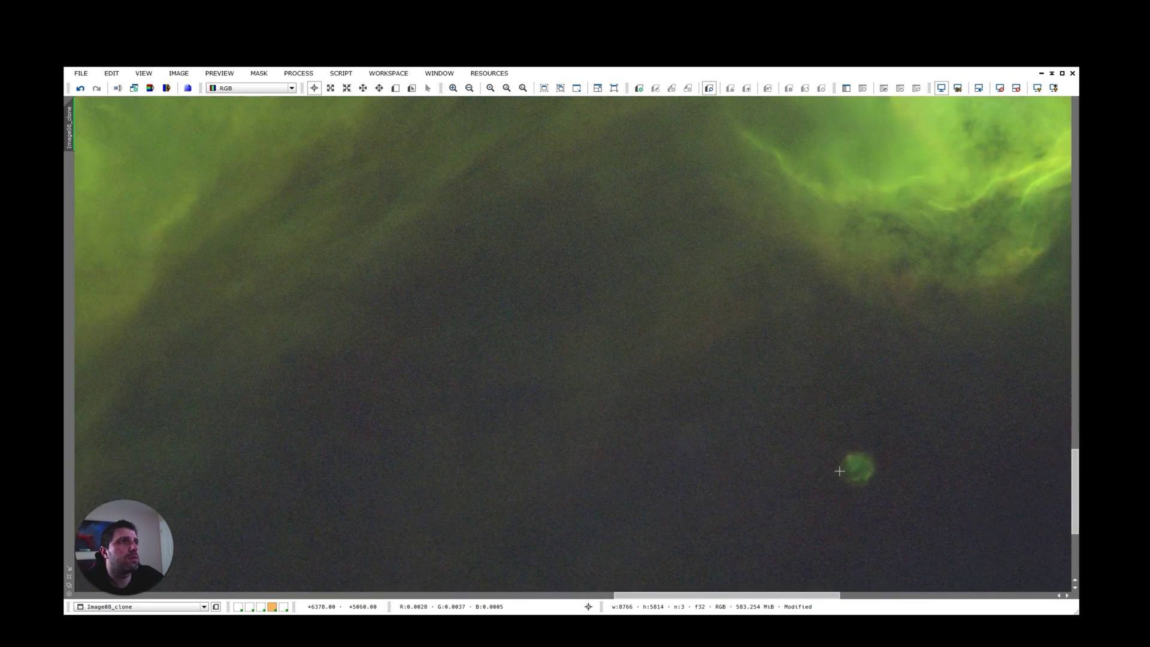
pyautogui.scroll(-2, 847, 468)
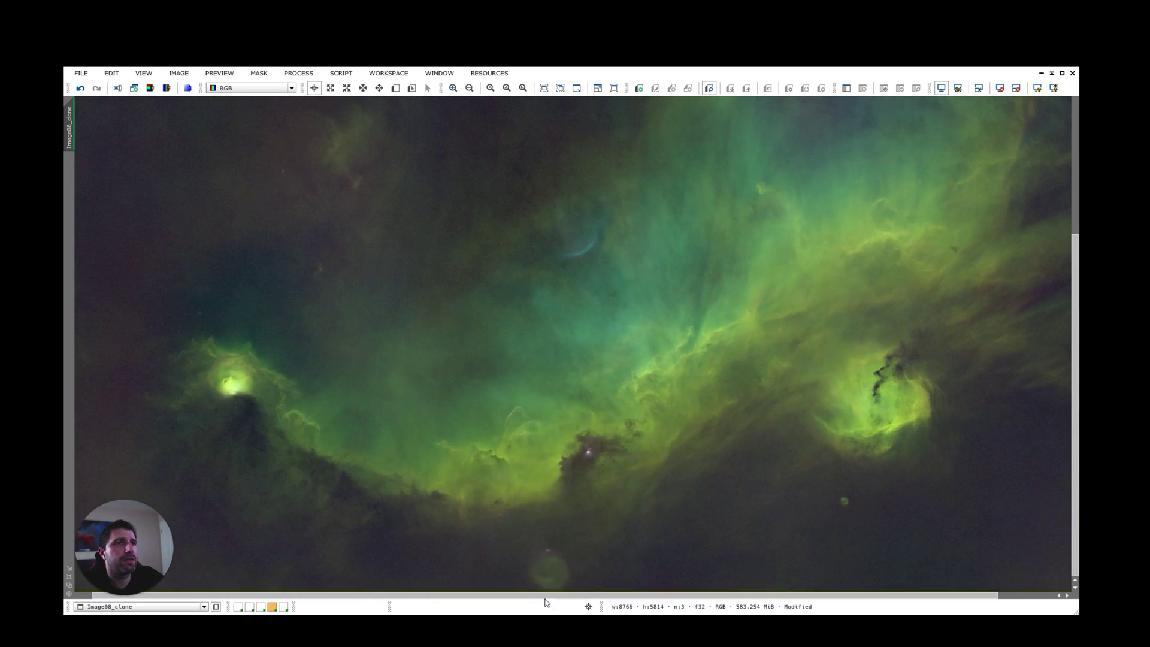
pyautogui.scroll(3, 238, 373)
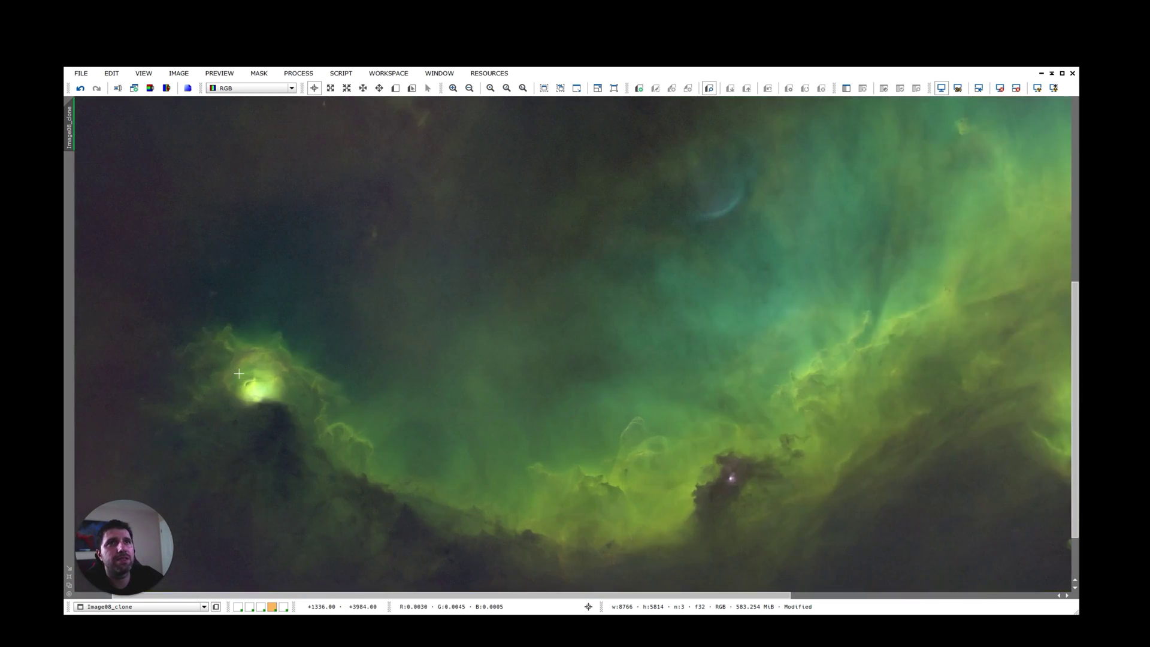
pyautogui.scroll(-3, 310, 409)
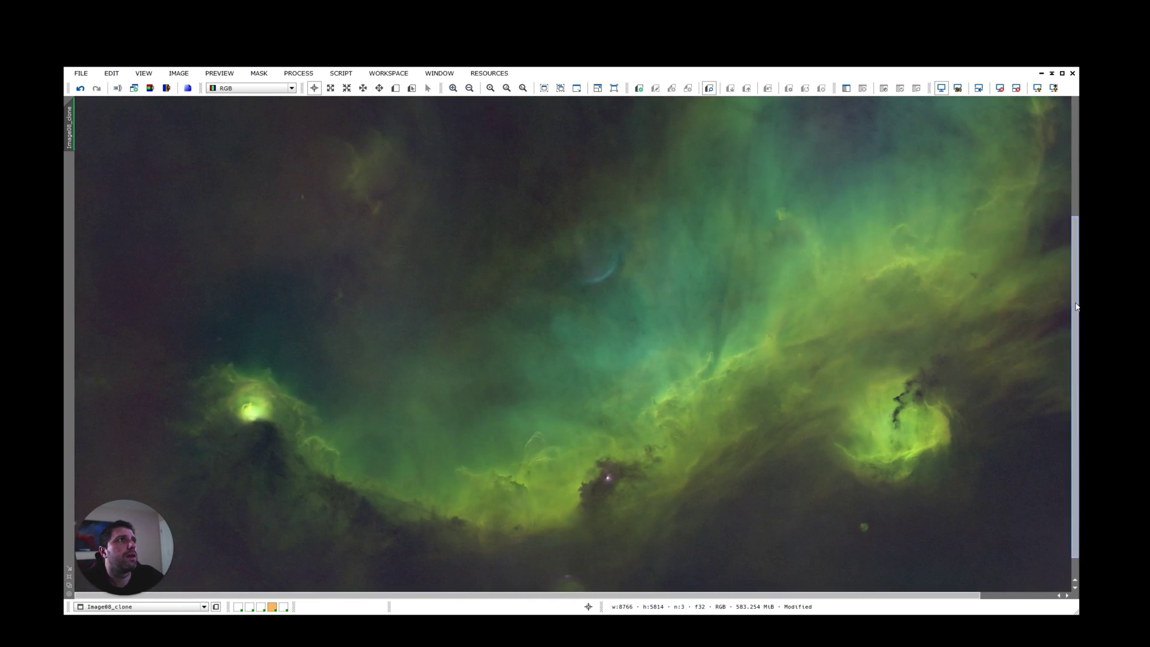
pyautogui.scroll(1, 1077, 306)
pyautogui.scroll(3, 688, 309)
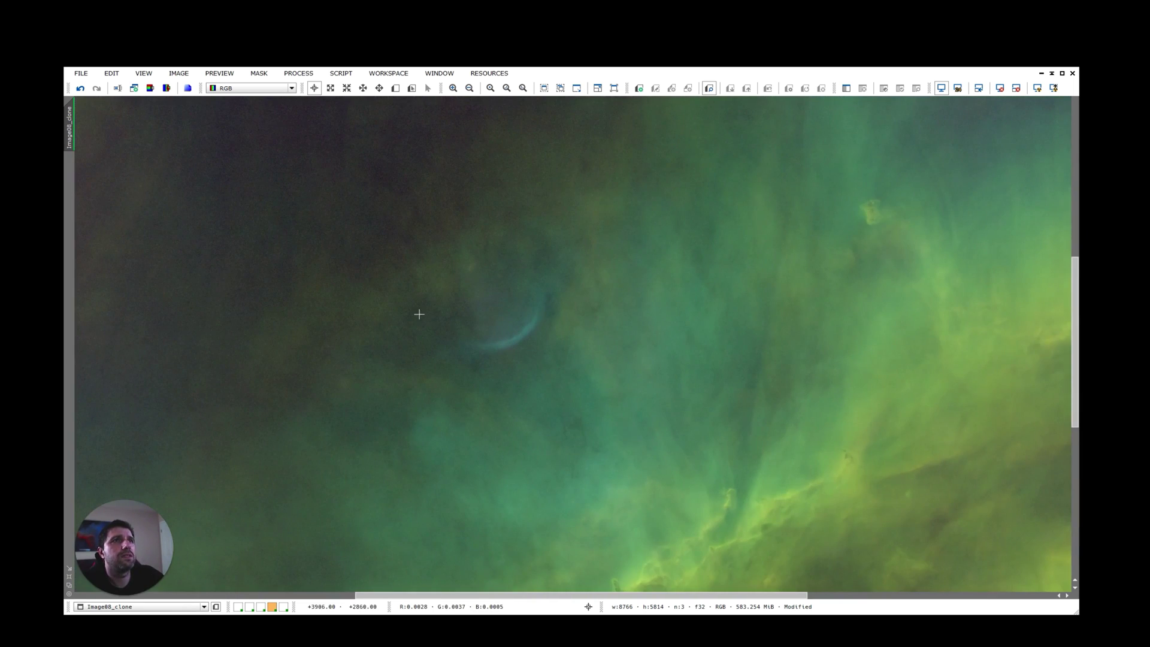
pyautogui.scroll(-3, 452, 338)
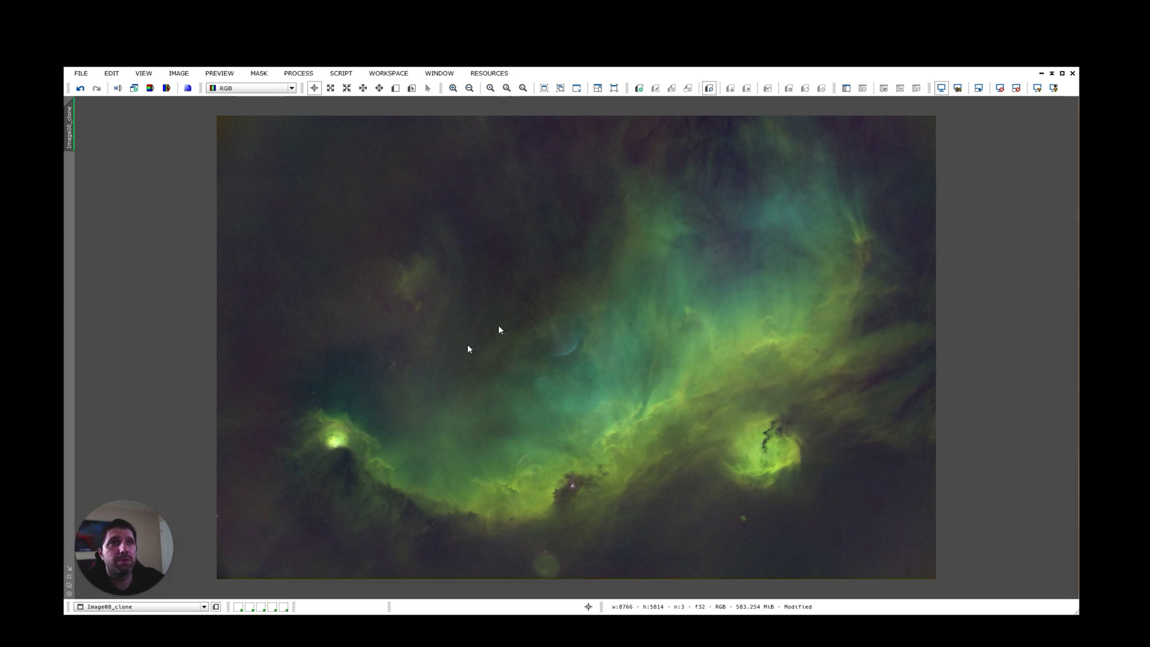
# Step: Switch to withstars_after_PS and zoom and pan around the nebula head and wings
pyautogui.hotkey('ctrl', 'Tab')
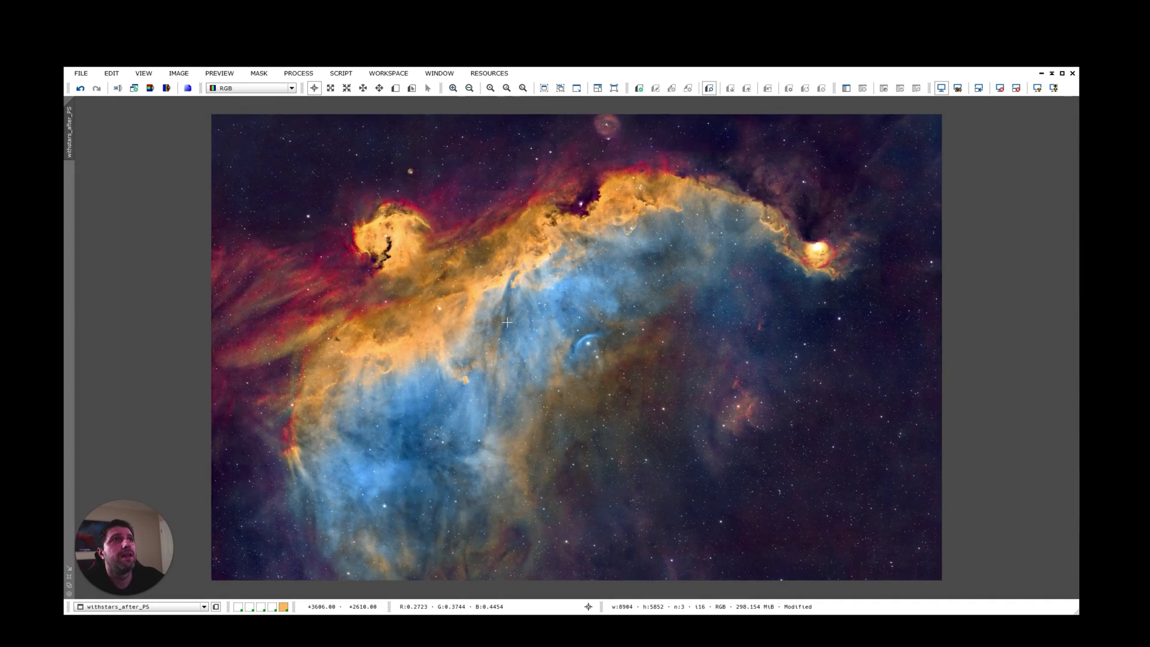
pyautogui.scroll(1, 506, 323)
pyautogui.scroll(1, 509, 322)
pyautogui.scroll(-1, 509, 322)
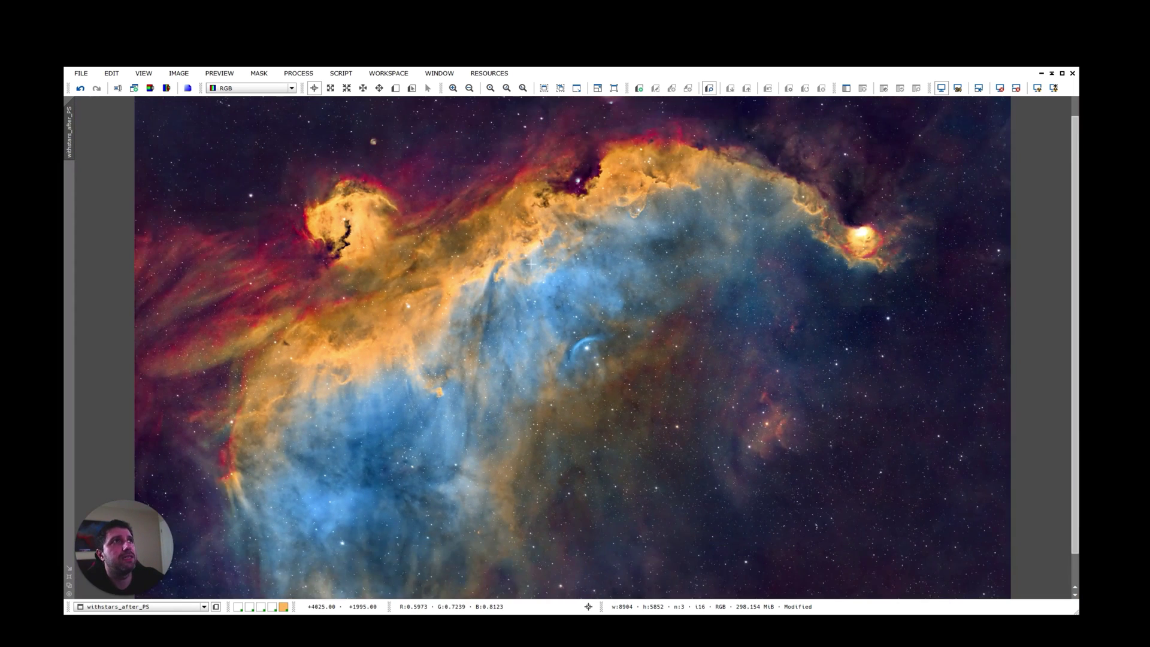
pyautogui.scroll(-1, 530, 263)
pyautogui.scroll(3, 631, 248)
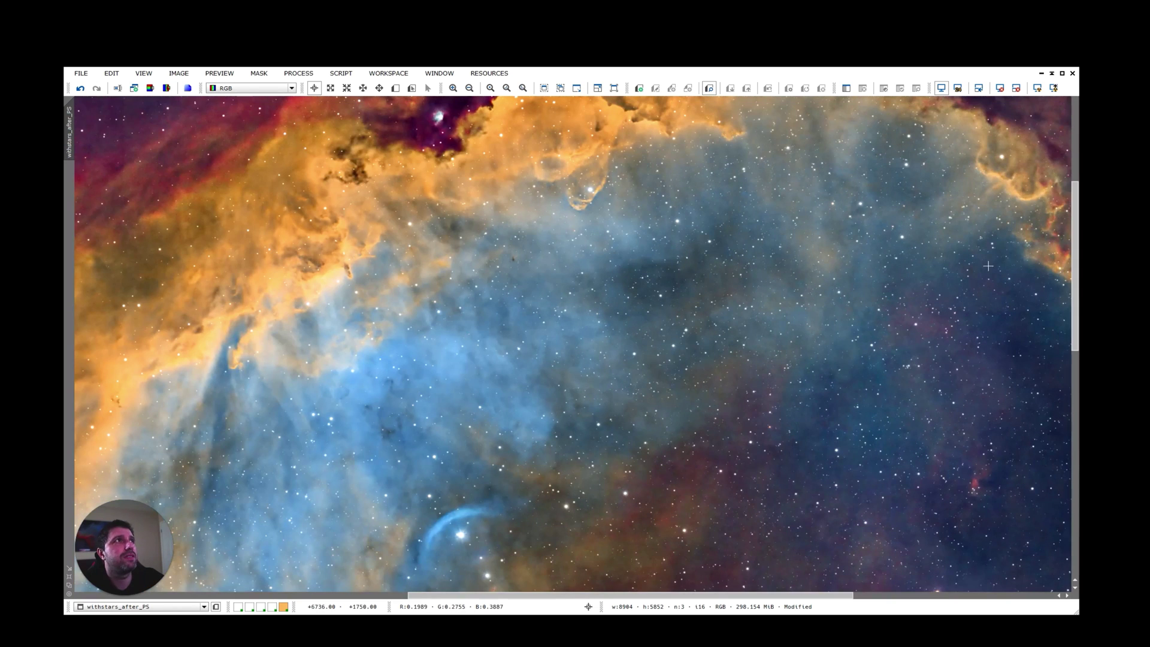
pyautogui.moveTo(1075, 189); pyautogui.dragTo(1075, 121)
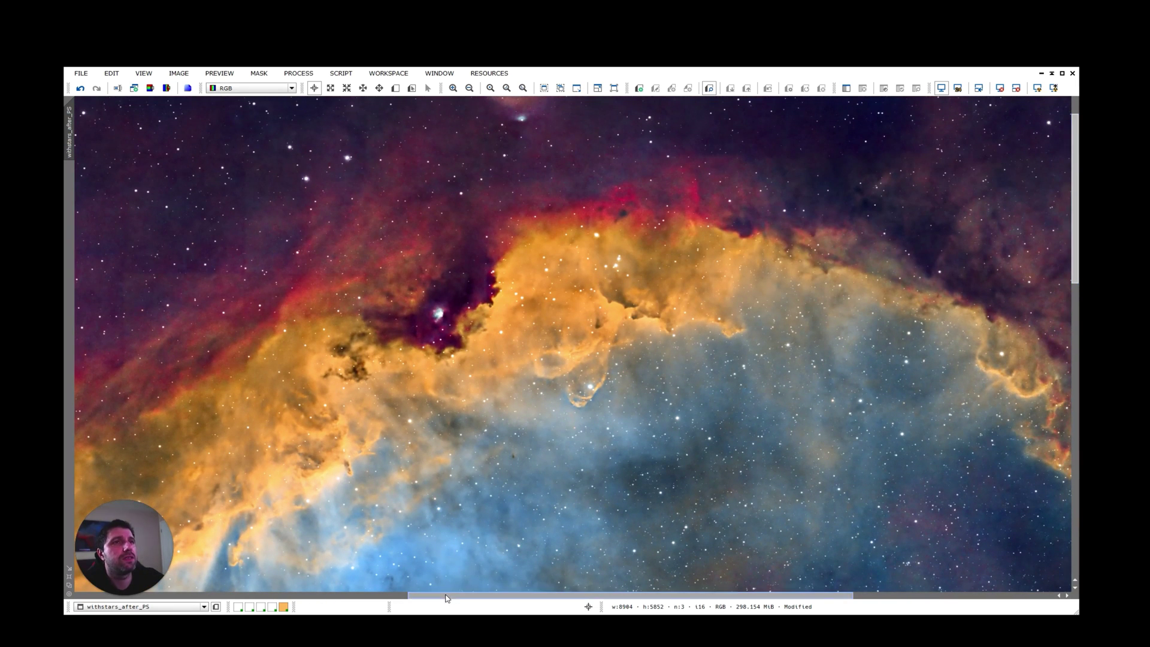
pyautogui.moveTo(445, 598); pyautogui.dragTo(280, 598)
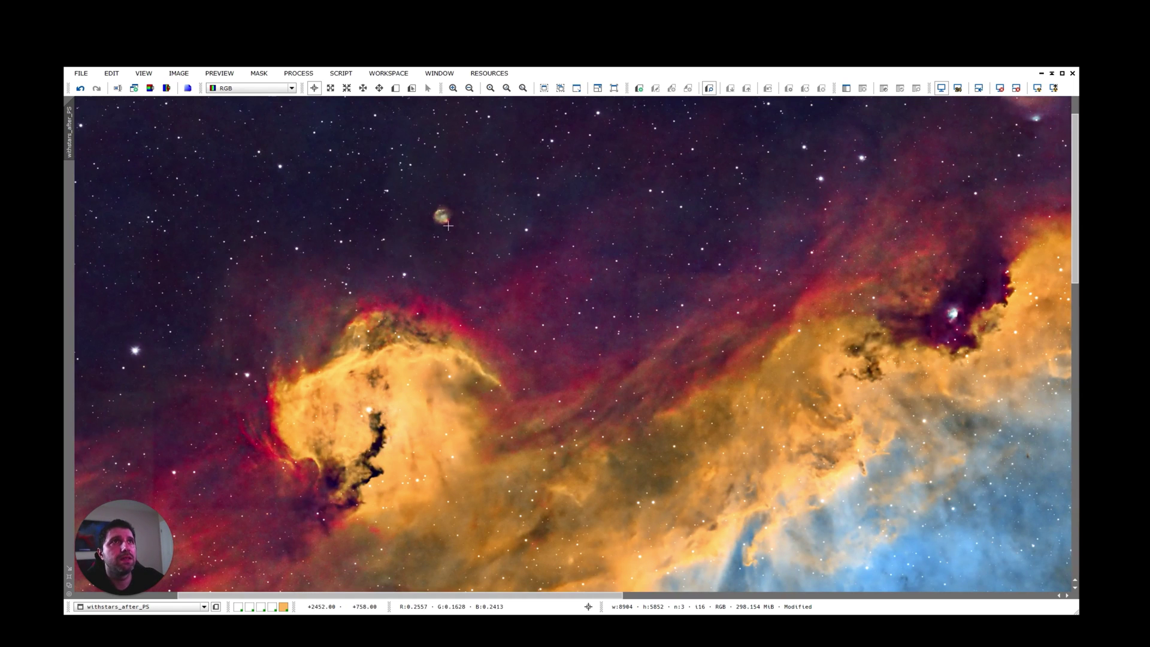
pyautogui.scroll(-1, 573, 283)
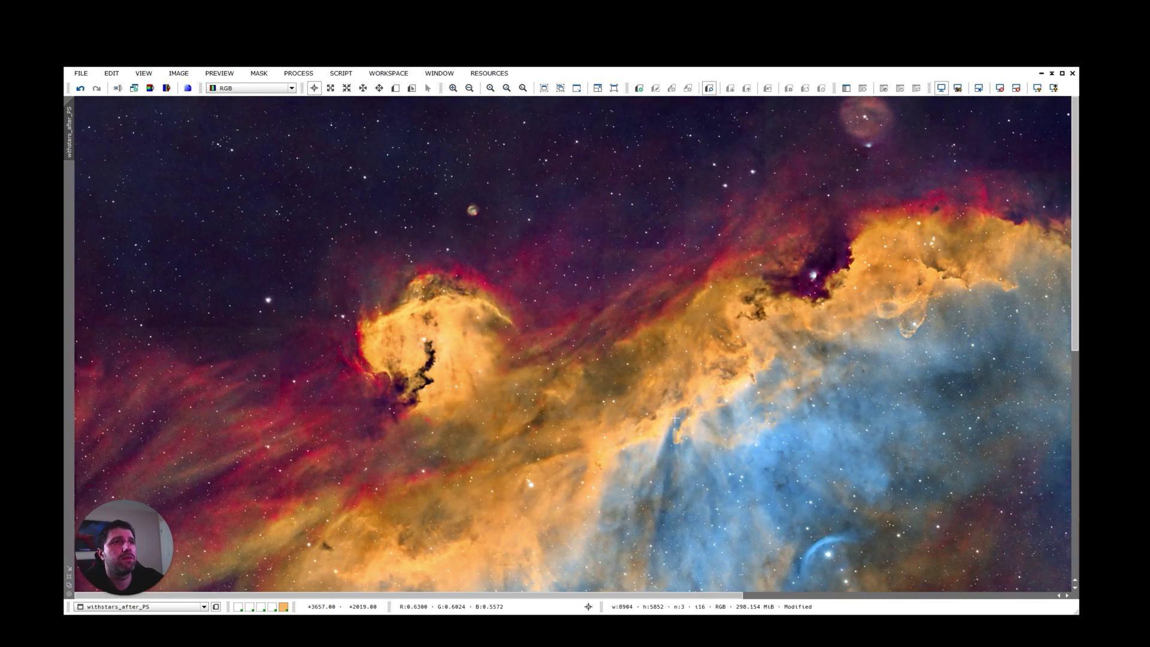
pyautogui.scroll(-1, 712, 464)
pyautogui.scroll(-1, 713, 463)
pyautogui.scroll(1, 712, 464)
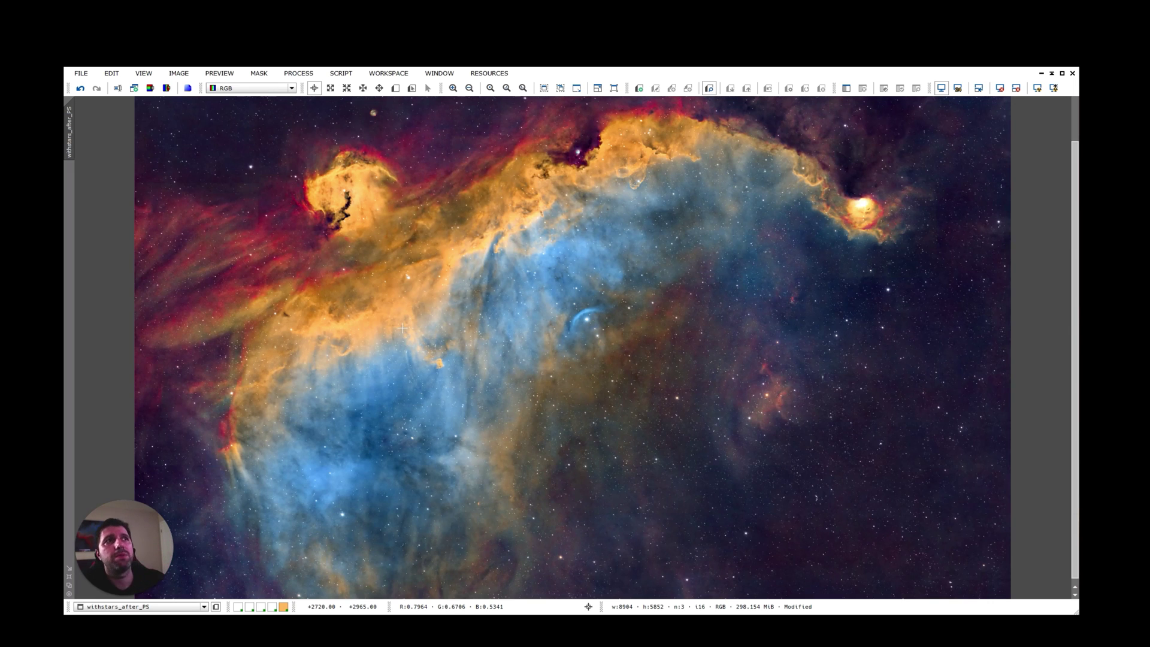
pyautogui.scroll(3, 647, 381)
pyautogui.scroll(2, 722, 408)
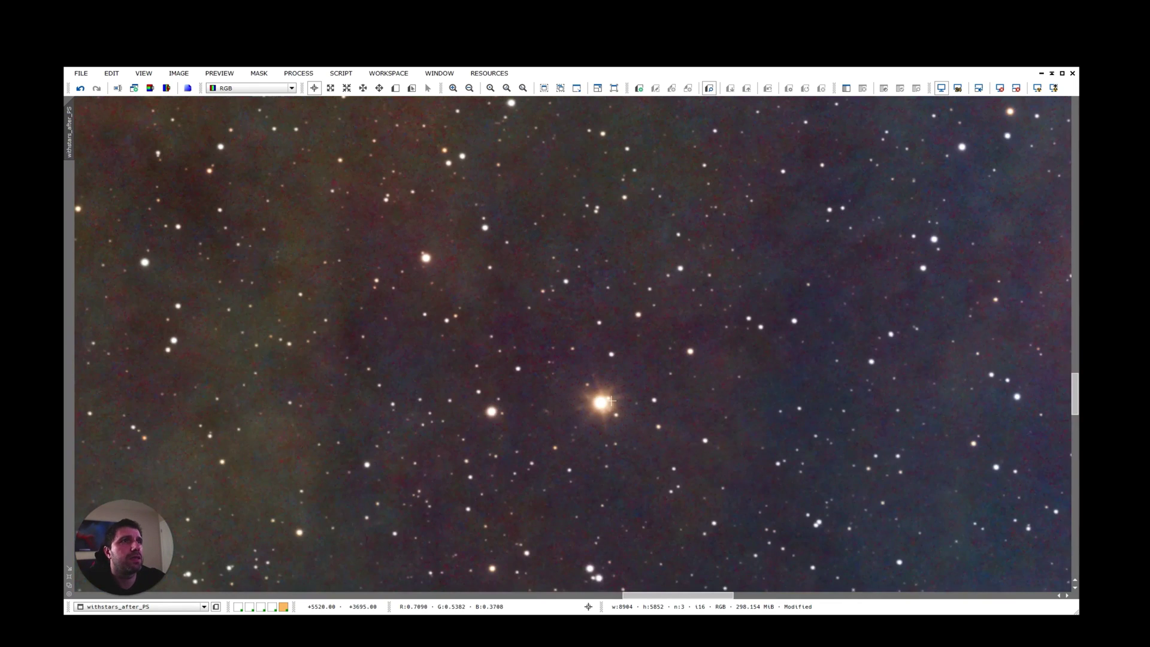
pyautogui.scroll(1, 576, 394)
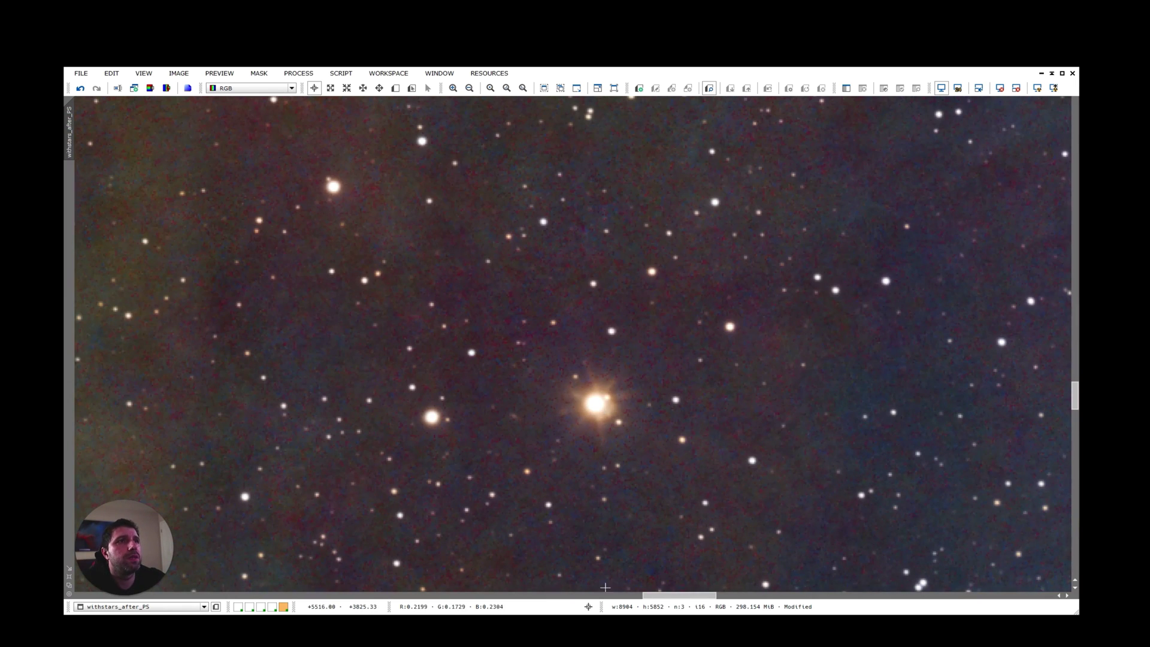
pyautogui.moveTo(663, 595); pyautogui.dragTo(605, 595)
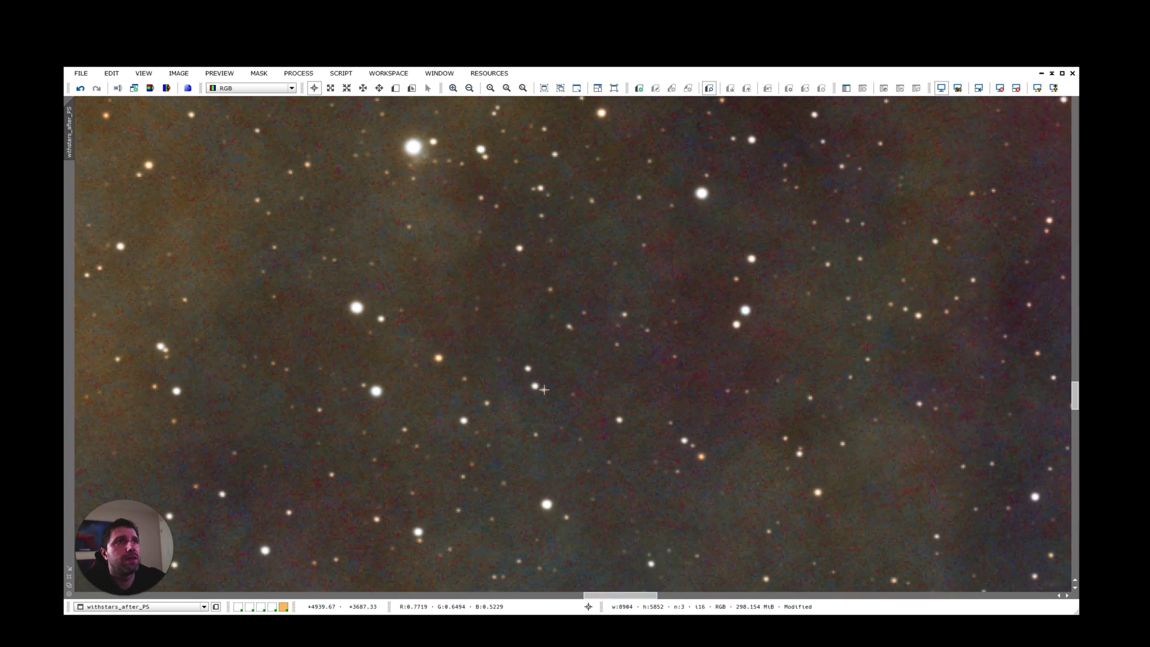
pyautogui.scroll(-1, 593, 401)
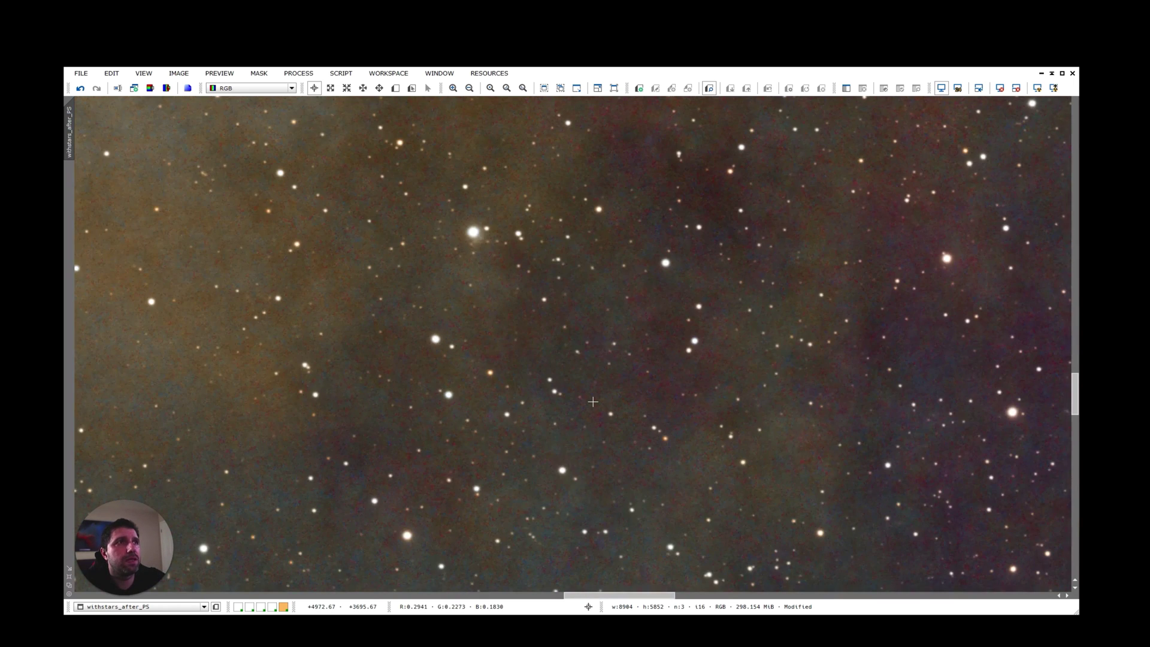
pyautogui.scroll(-6, 593, 402)
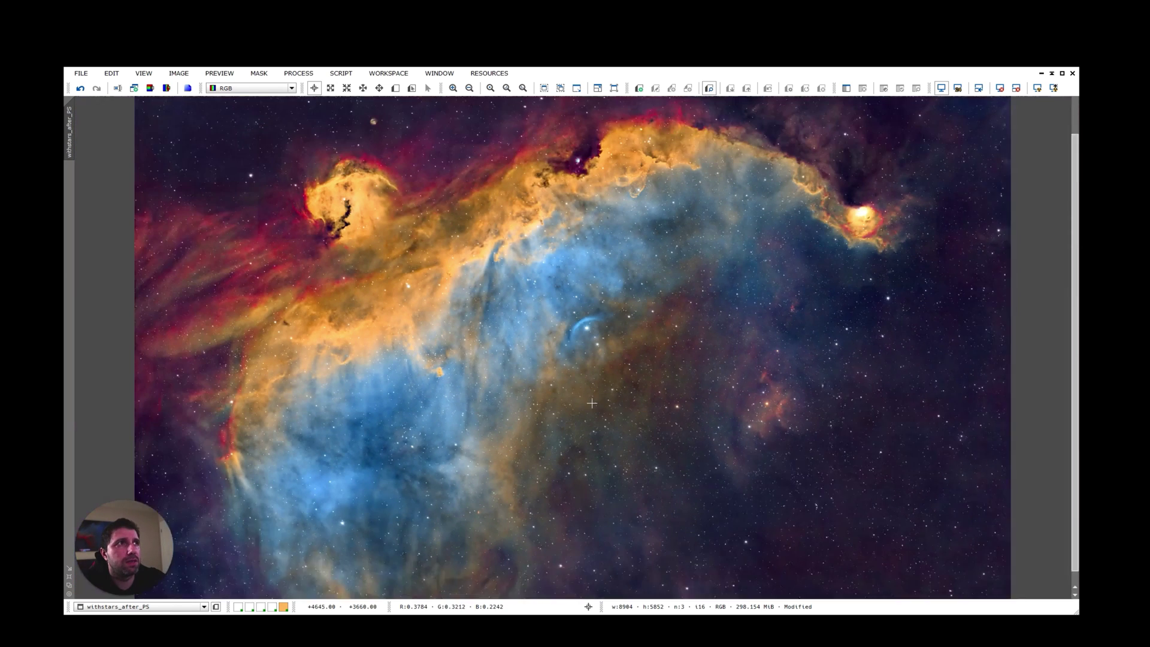
pyautogui.scroll(-1, 592, 403)
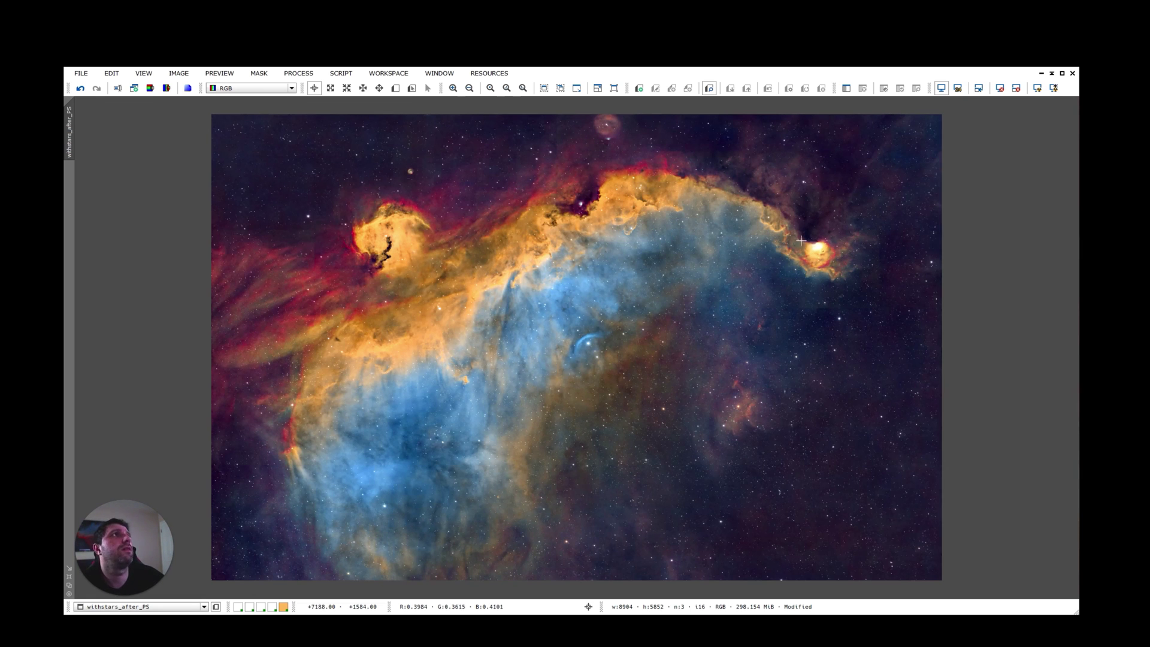
# Step: Iconize the starless withoutStars_clone_afterPS image and maximize withstars_after_PS
pyautogui.click(1053, 87)
pyautogui.click(1049, 82)
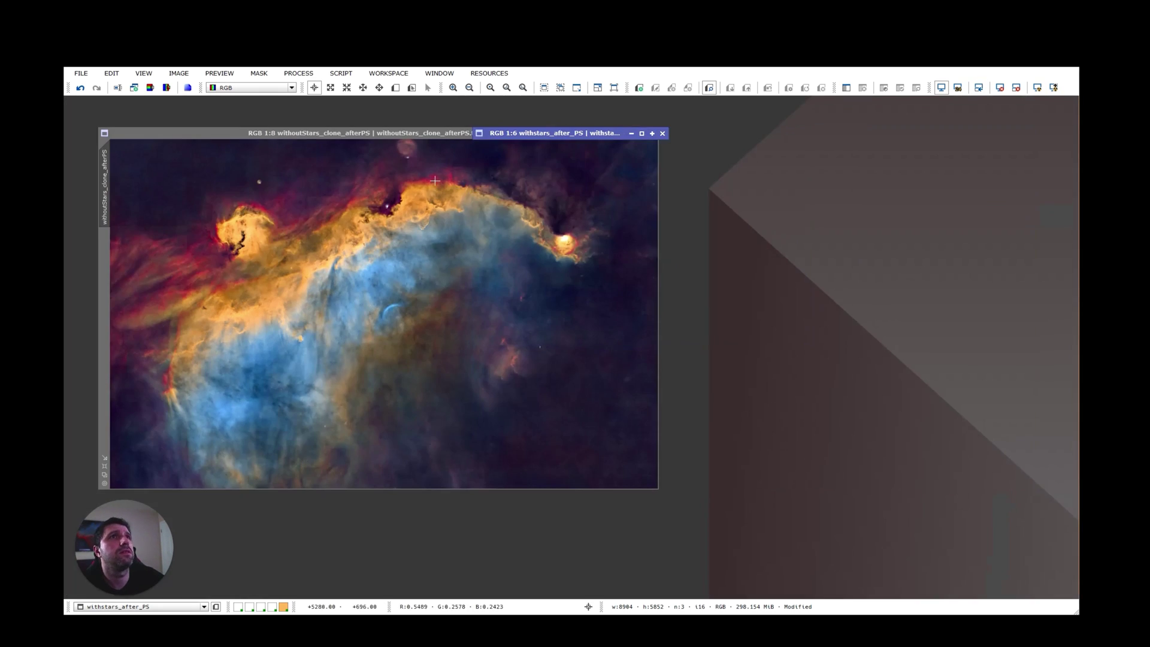
pyautogui.click(446, 134)
pyautogui.doubleClick(447, 135)
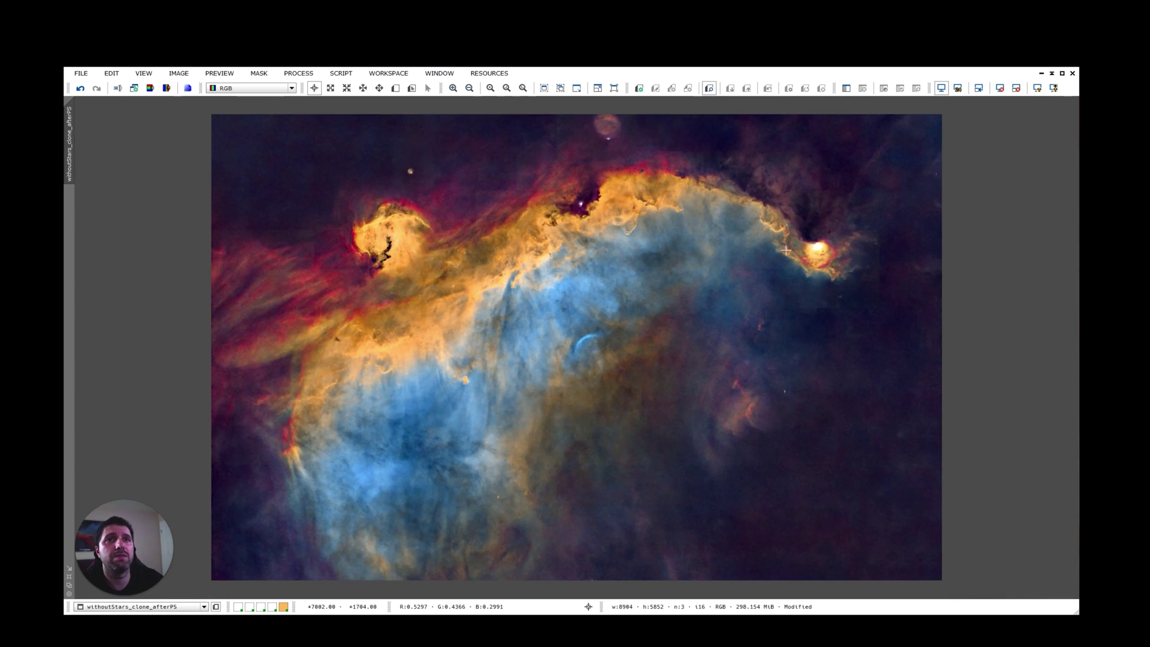
pyautogui.click(1052, 73)
pyautogui.click(582, 157)
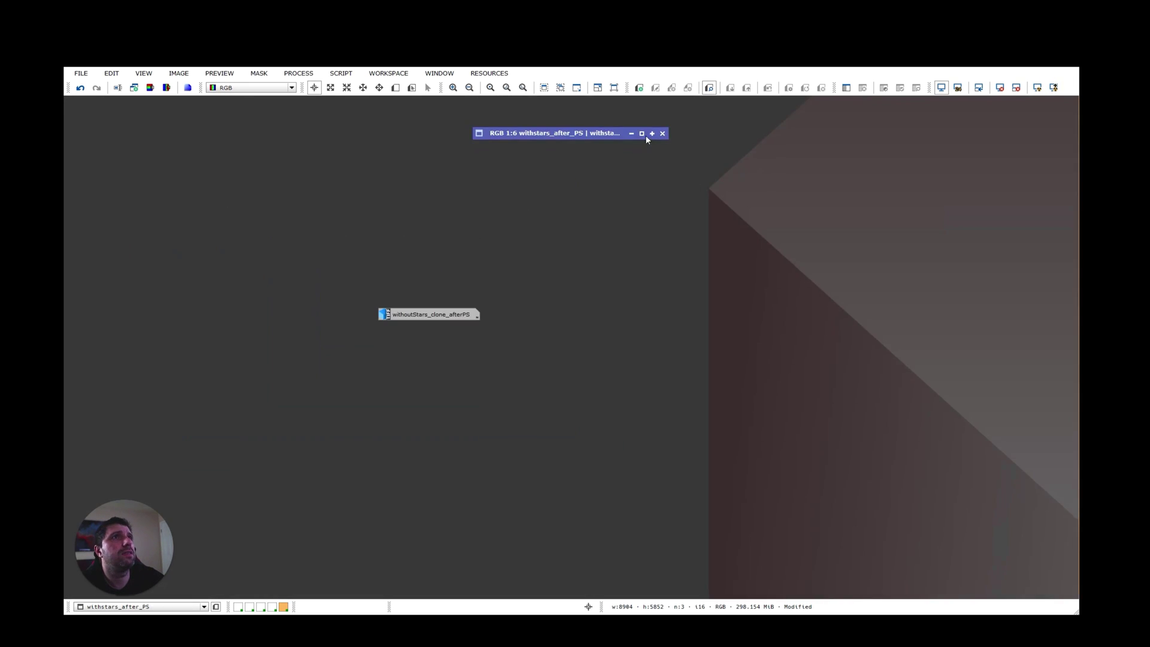
pyautogui.doubleClick(605, 131)
pyautogui.doubleClick(605, 128)
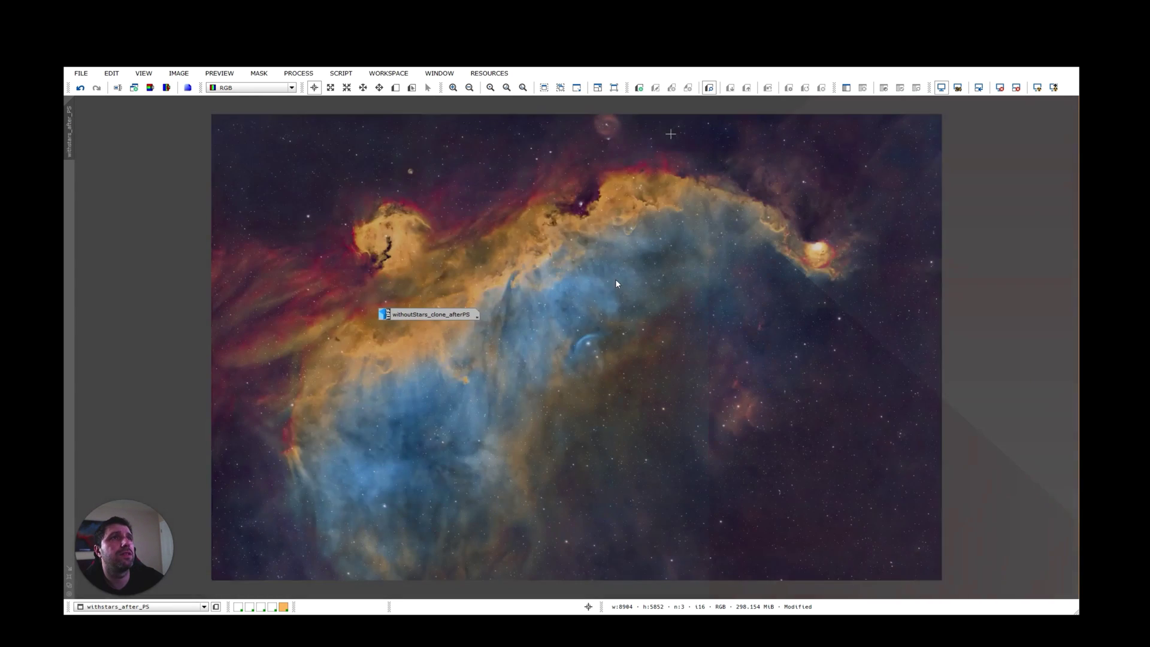
# Step: Close the withoutStars_clone_afterPS icon without saving
pyautogui.rightClick(442, 314)
pyautogui.click(522, 381)
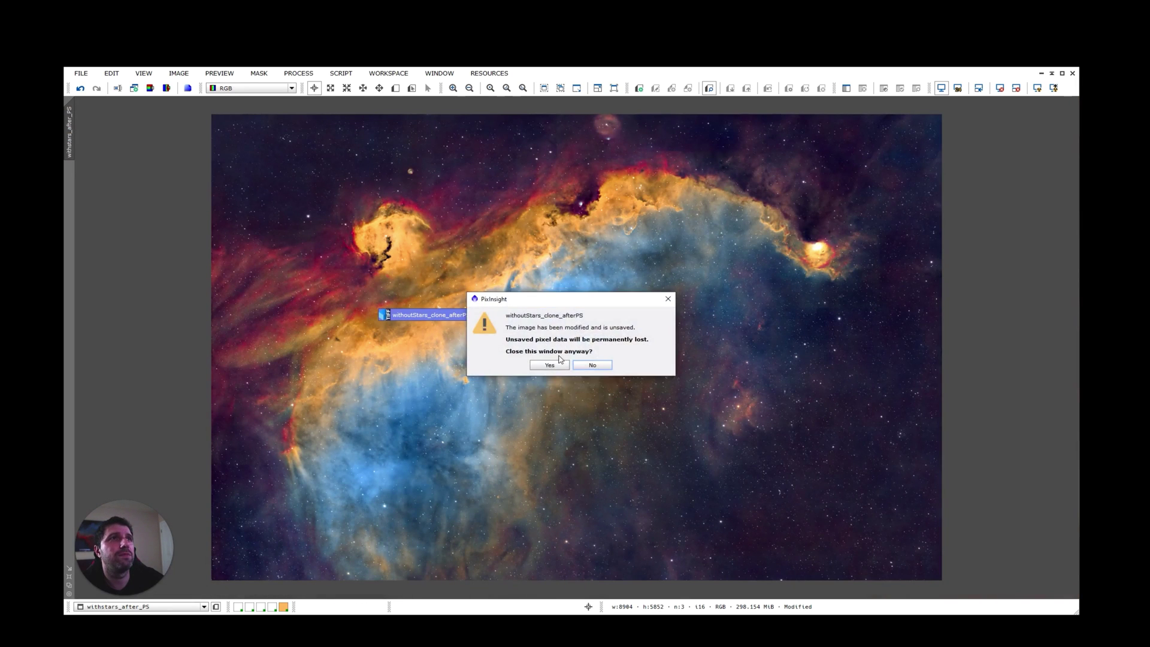
pyautogui.click(549, 365)
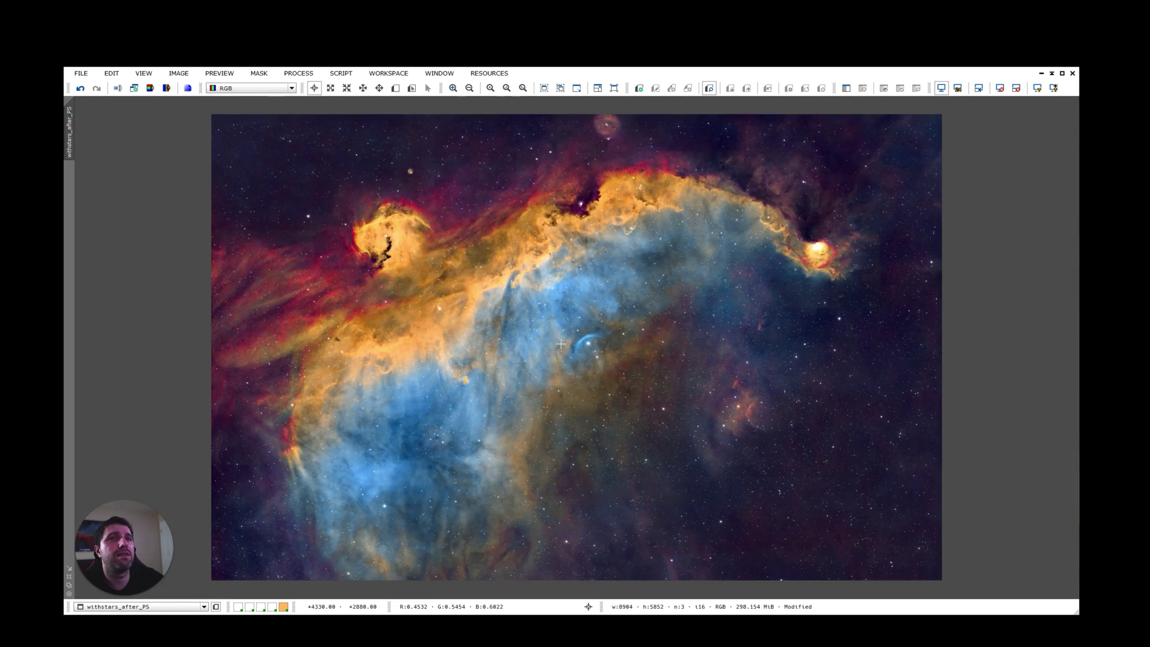